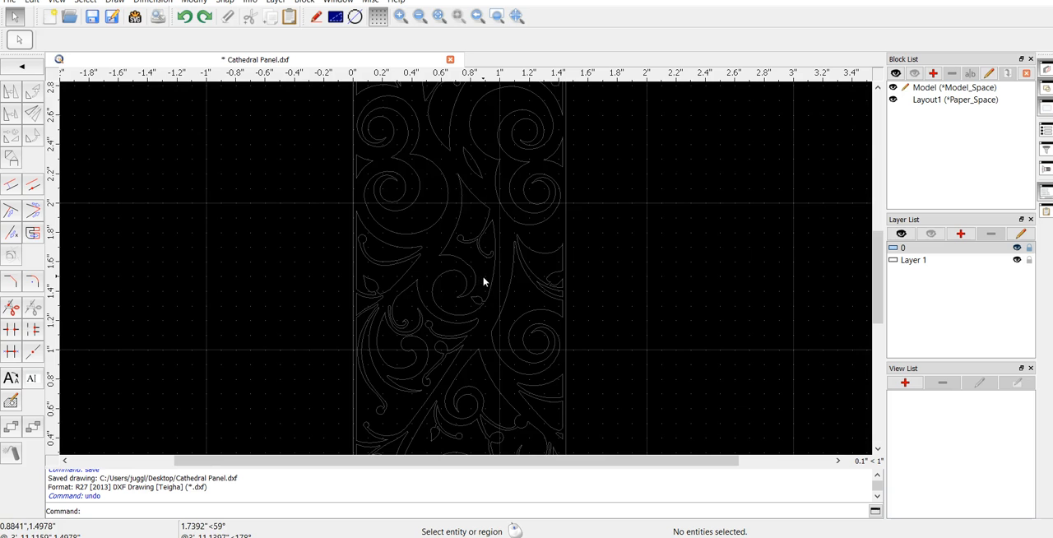
scroll(526, 264, up, 3)
scroll(529, 271, up, 2)
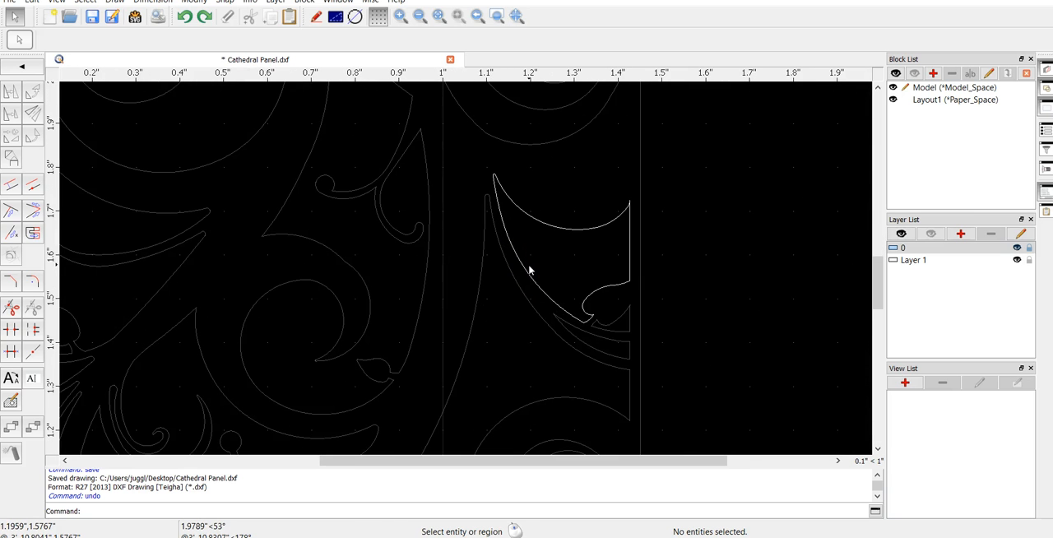
scroll(529, 270, up, 2)
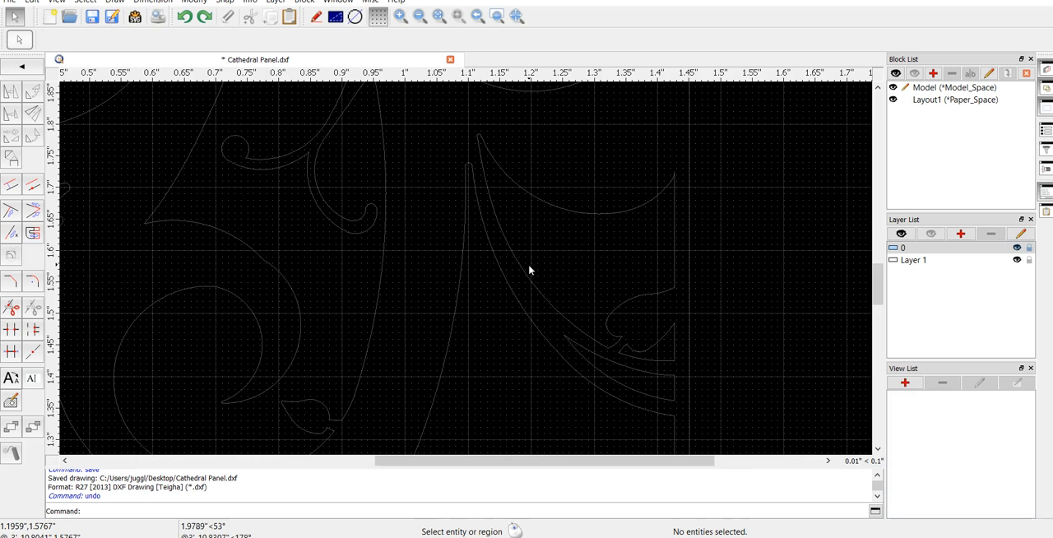
scroll(528, 270, down, 6)
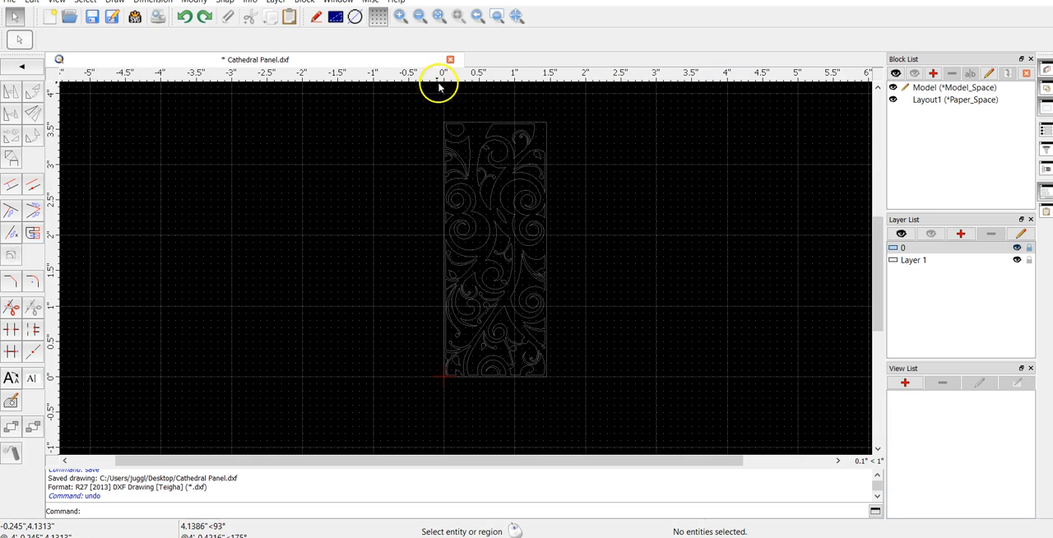
Review the dimension settings in the drawing preferences, including sizes, arrow style and the linear and angular label formats
click(33, 2)
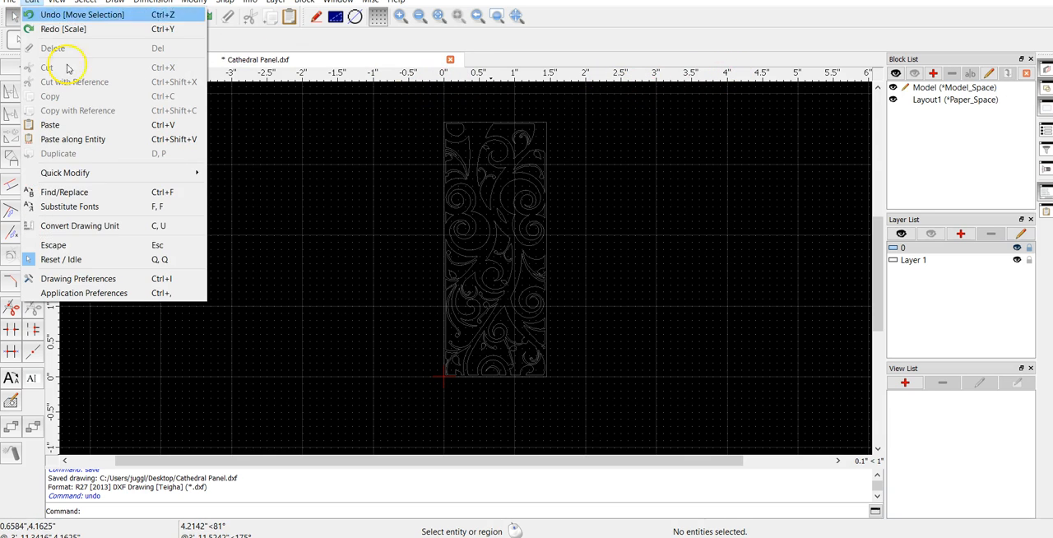
click(127, 285)
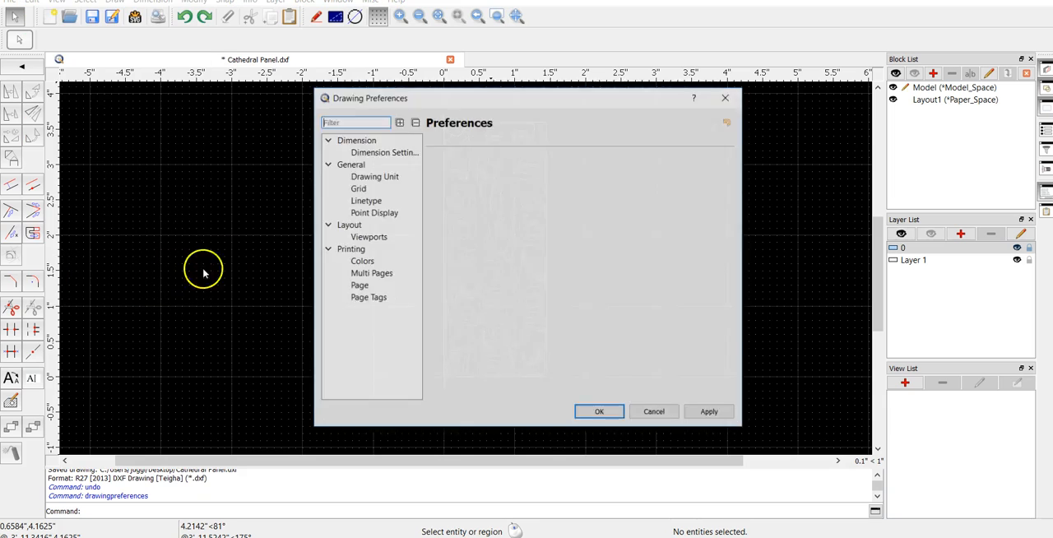
click(393, 153)
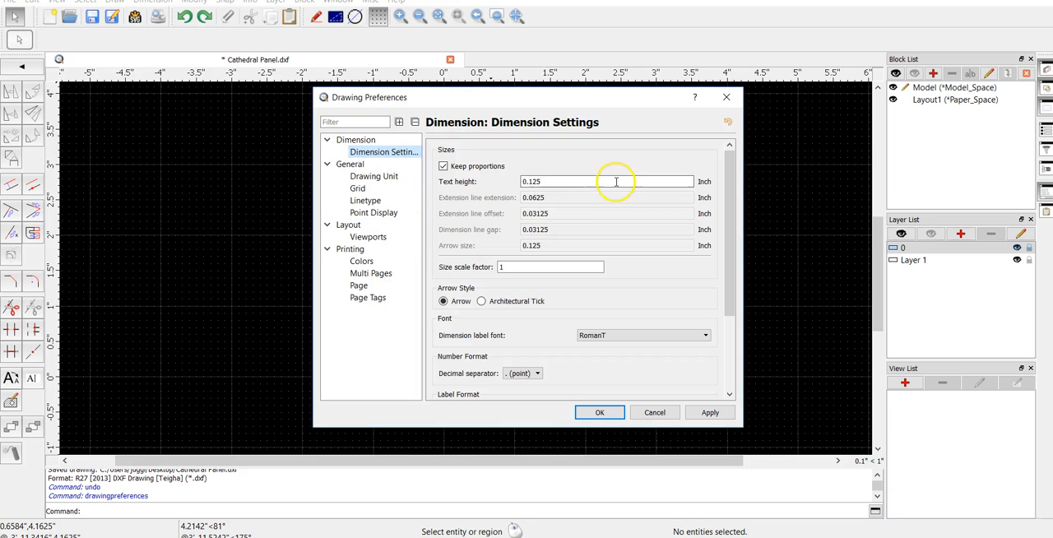
scroll(456, 164, down, 4)
scroll(450, 189, down, 1)
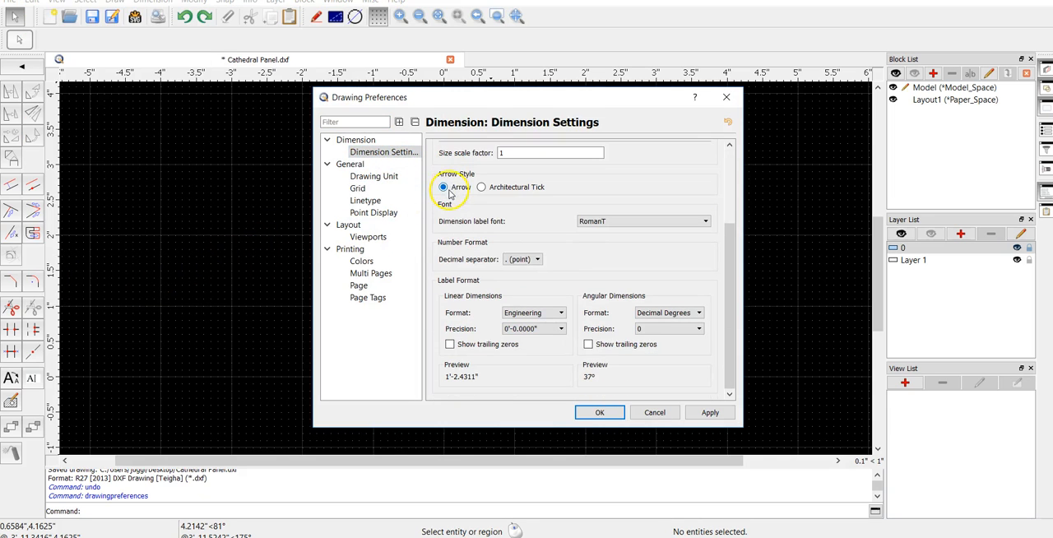
click(556, 314)
click(557, 313)
click(652, 314)
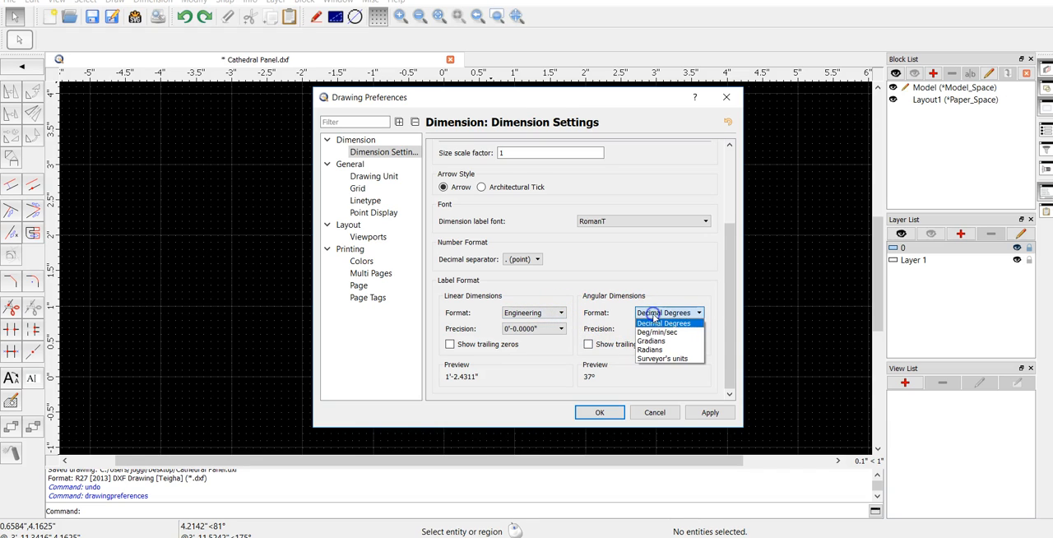
click(653, 316)
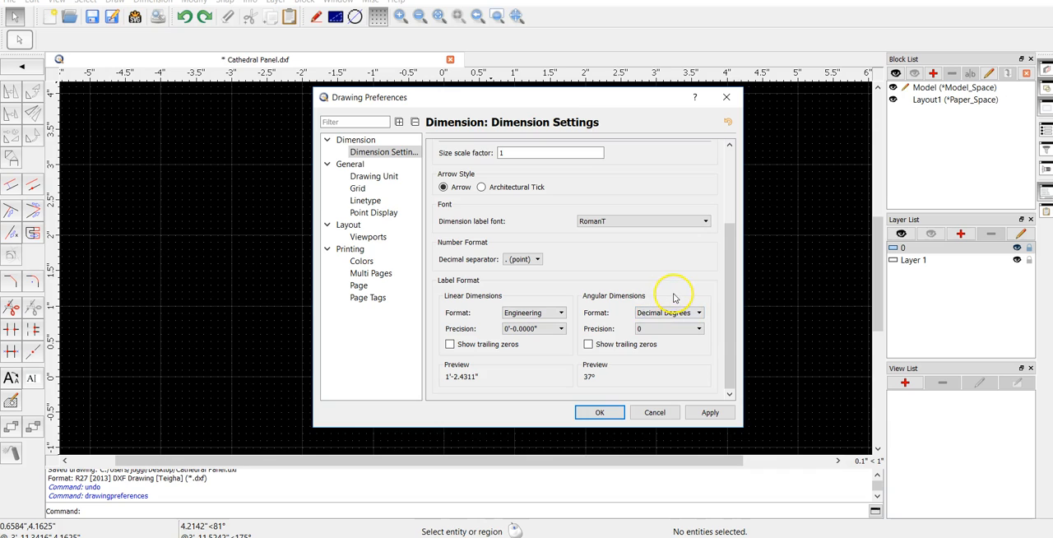
scroll(676, 297, up, 2)
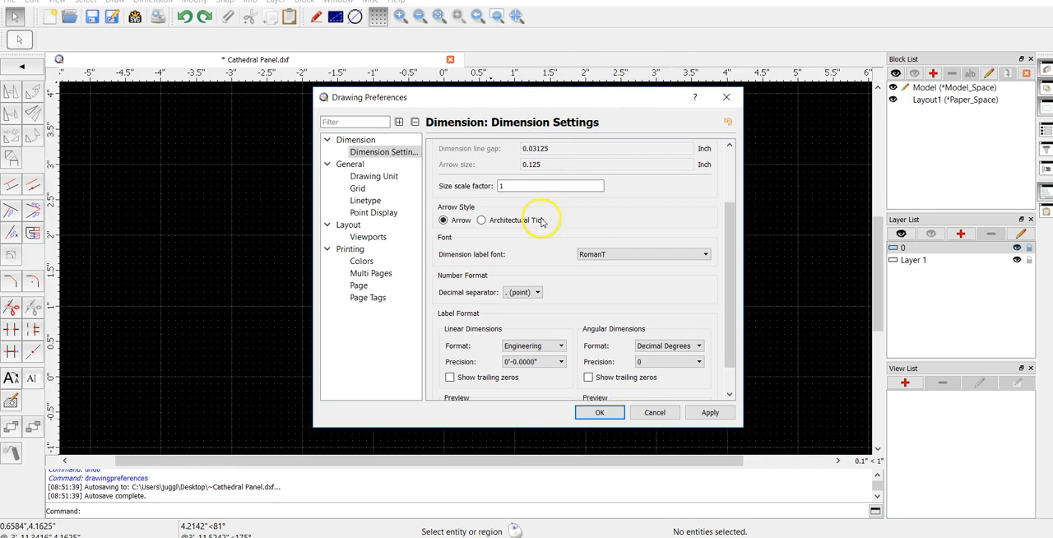
scroll(572, 298, up, 5)
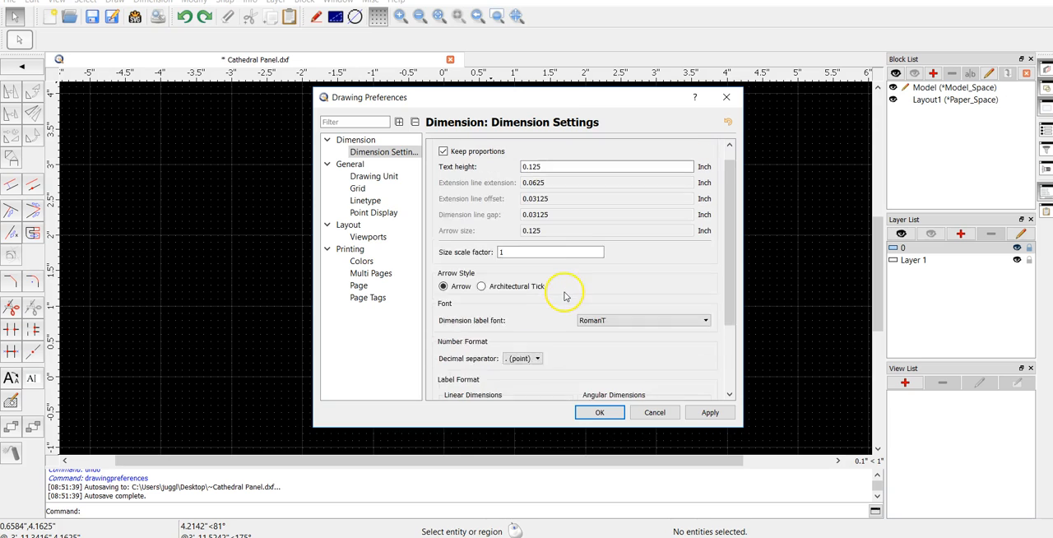
Check the drawing unit and the viewports' grid spacing settings, and close the preferences without saving
click(375, 176)
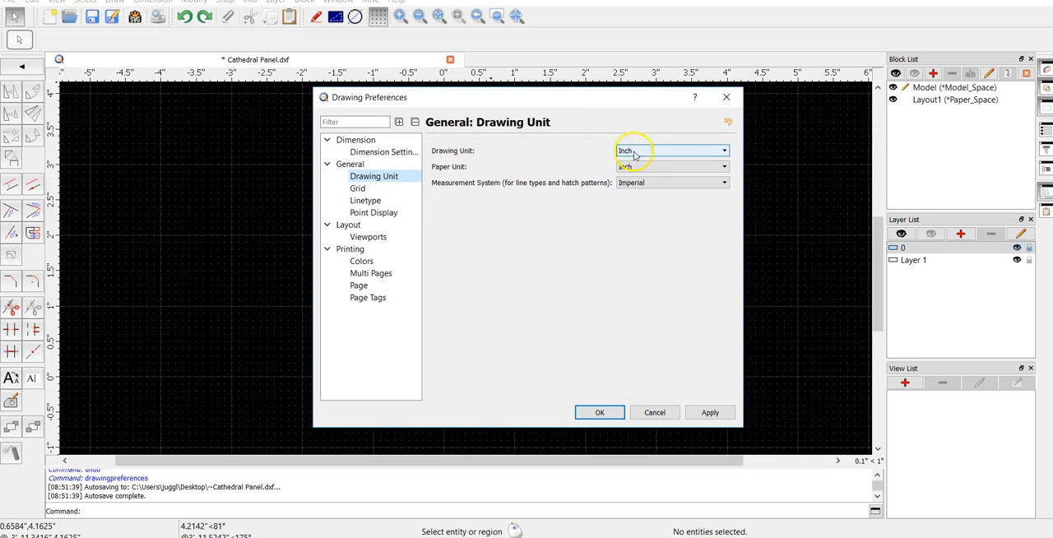
click(358, 188)
double_click(613, 213)
text(10)
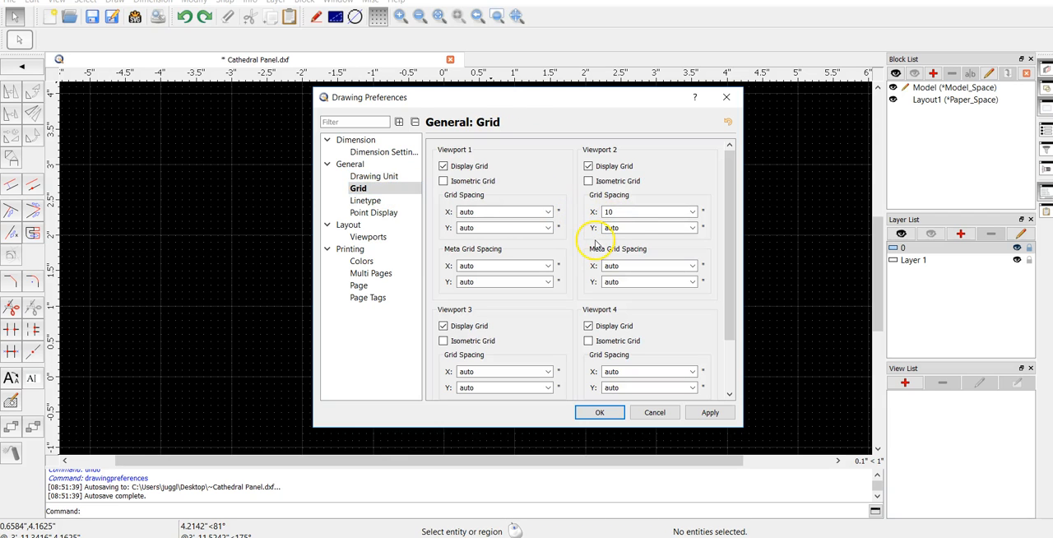
click(692, 211)
click(655, 224)
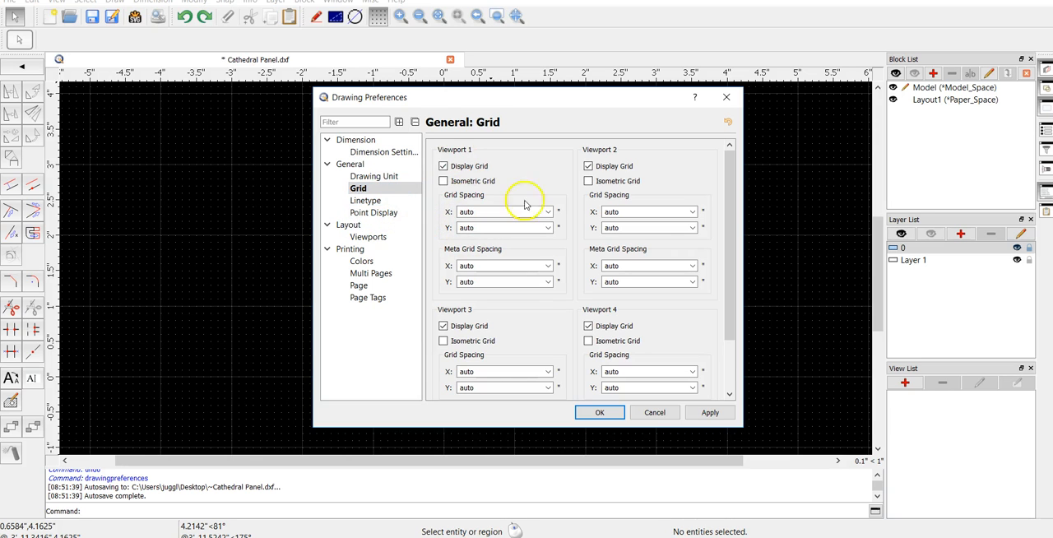
mouse_move(731, 190)
mouse_down()
mouse_move(737, 248)
mouse_move(730, 183)
mouse_up()
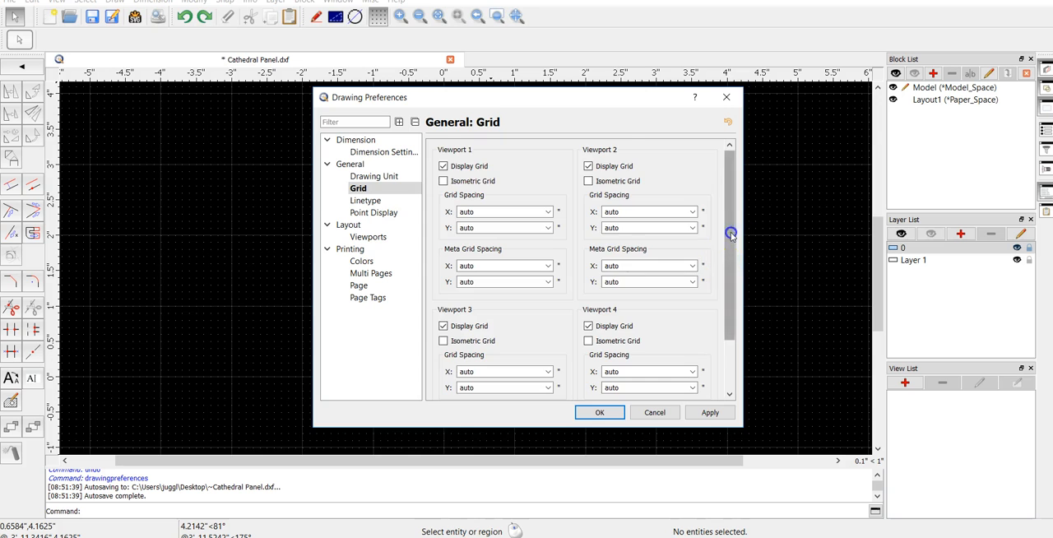
drag(730, 234, 700, 299)
click(658, 413)
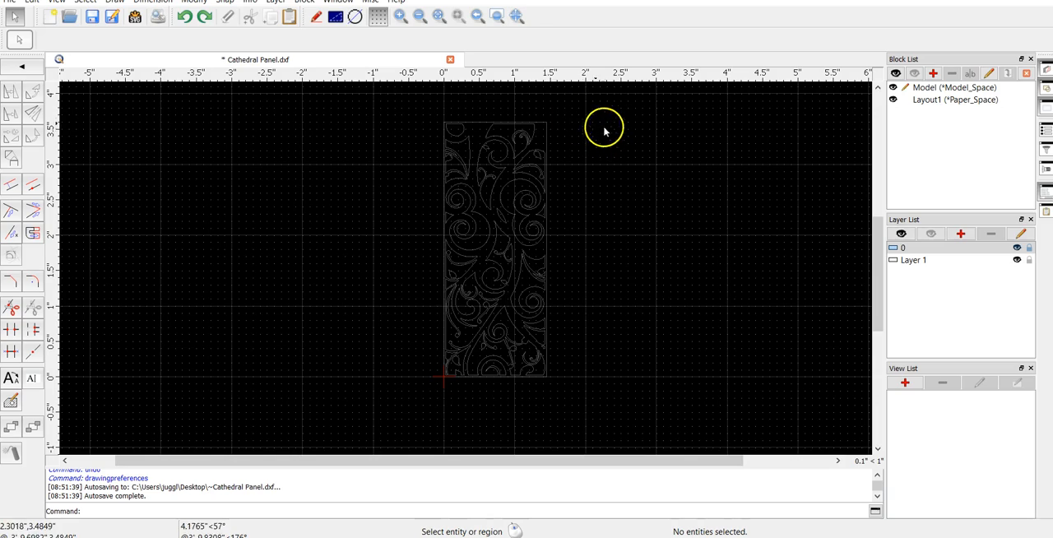
Select the whole panel and start scaling it about its lower-left corner at the origin, deleting the original and picking the factor in the drawing
scroll(515, 368, up, 10)
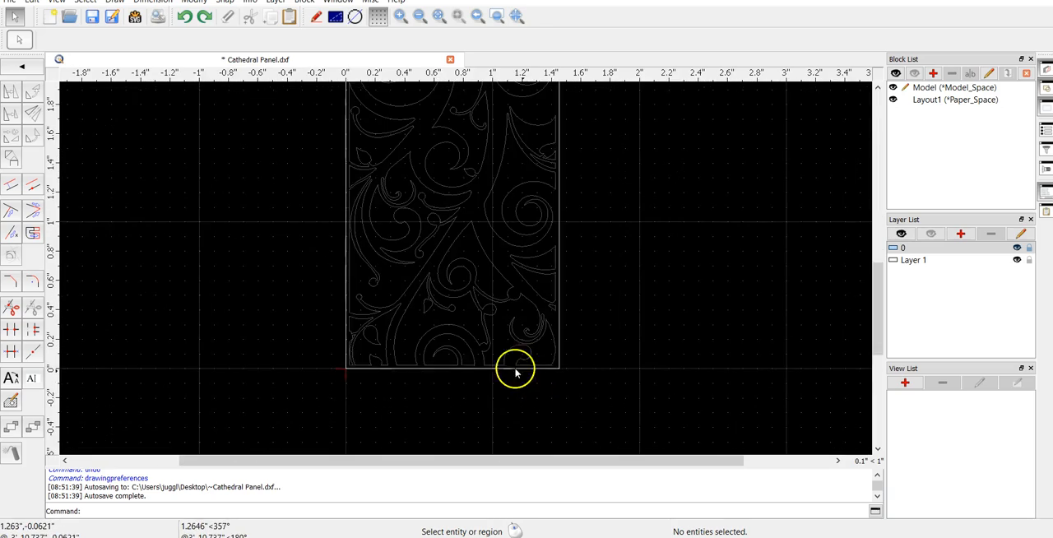
scroll(490, 363, down, 8)
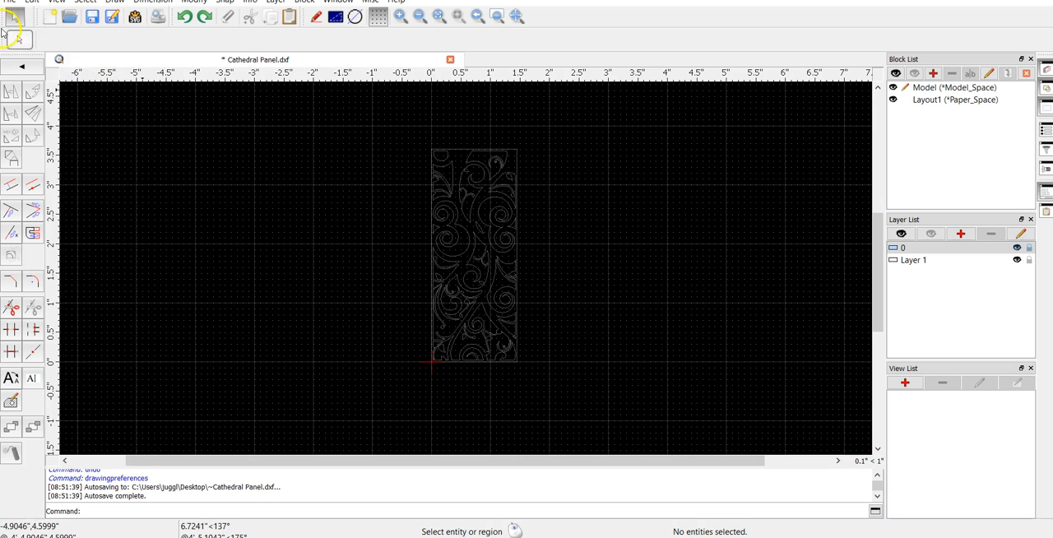
drag(341, 394, 573, 112)
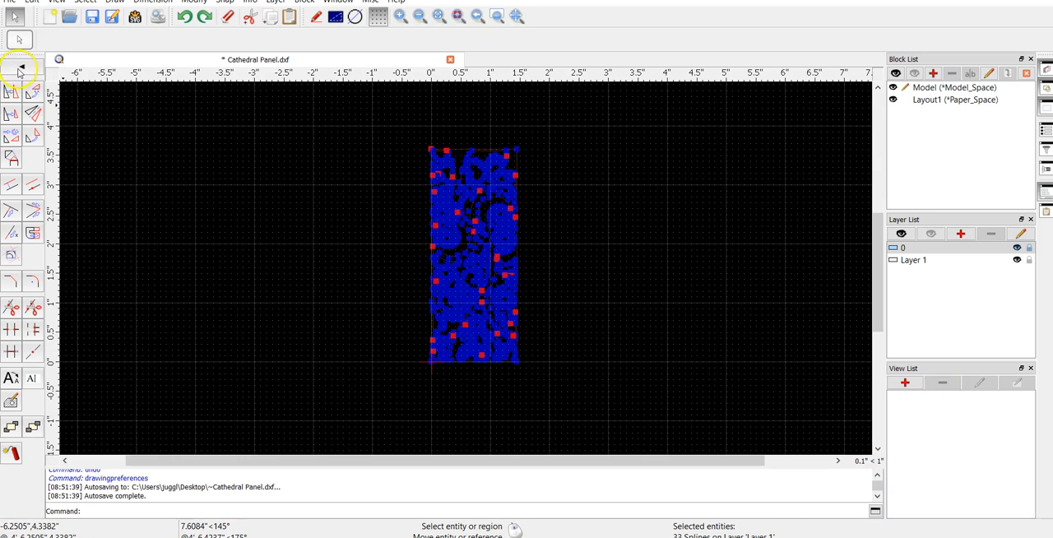
click(21, 67)
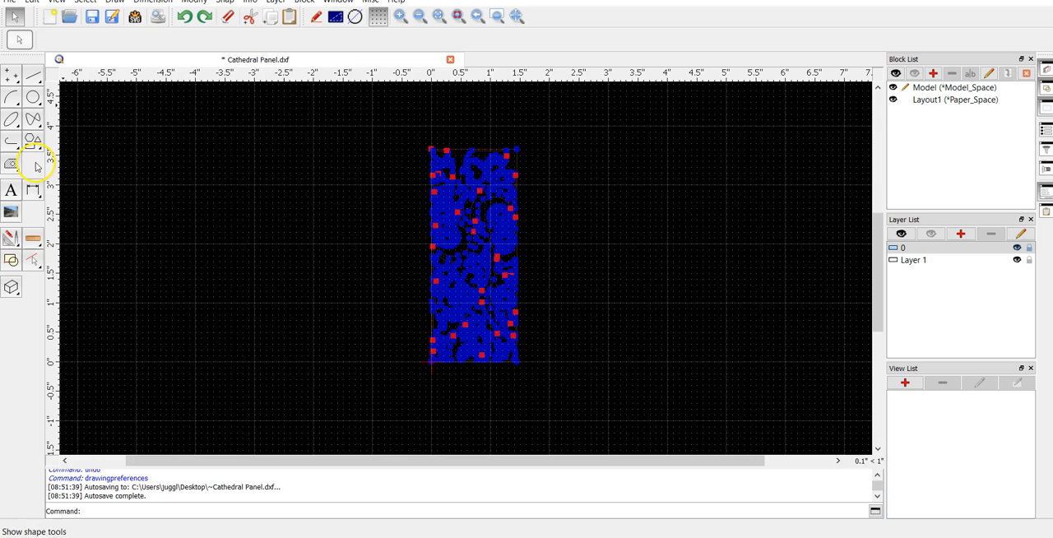
click(12, 239)
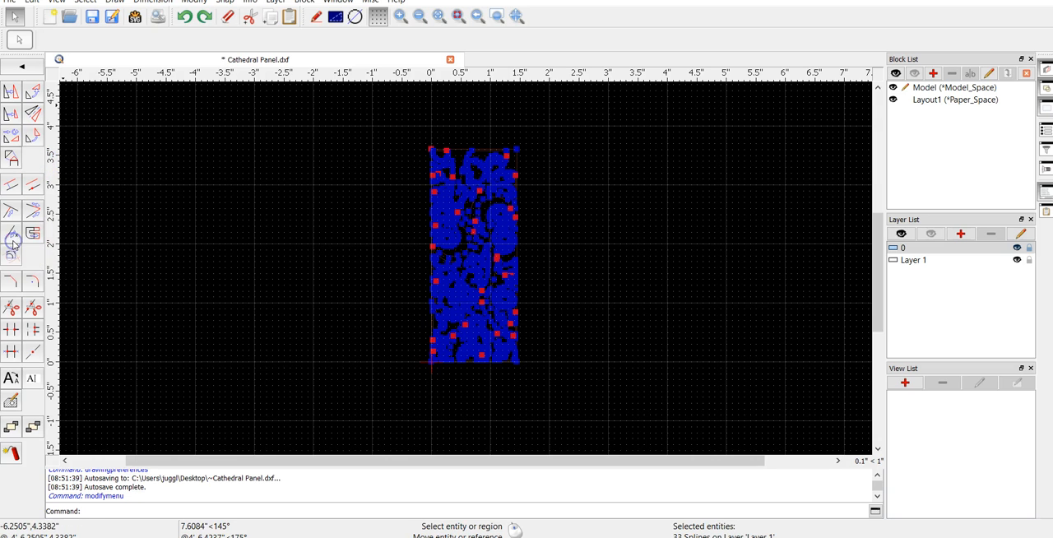
click(12, 118)
scroll(458, 366, up, 3)
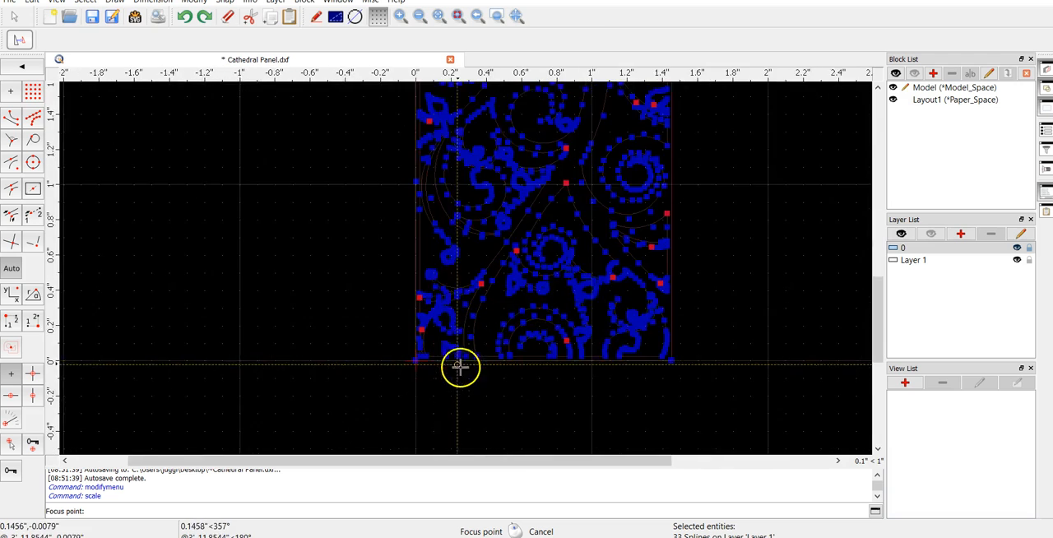
scroll(460, 370, up, 10)
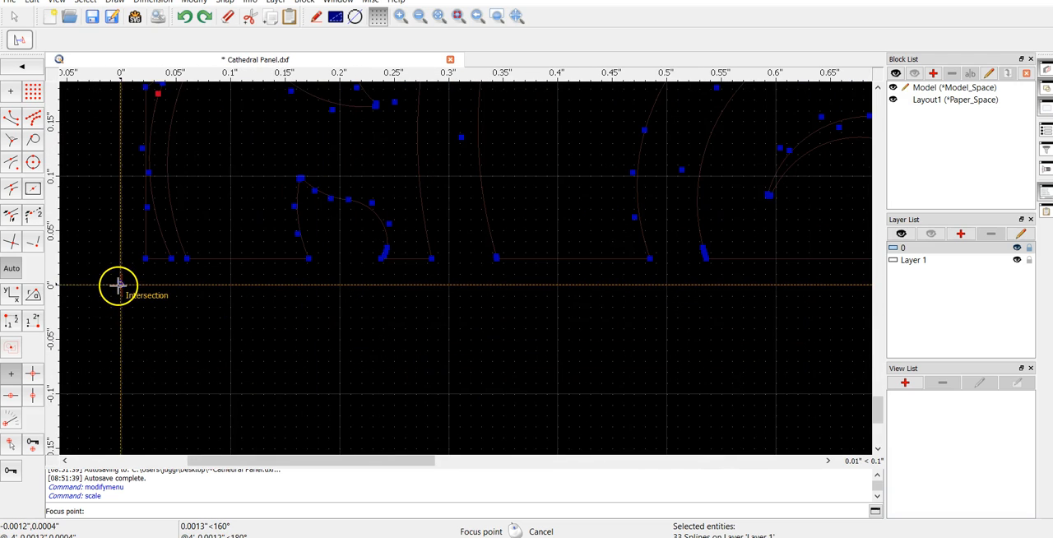
click(118, 285)
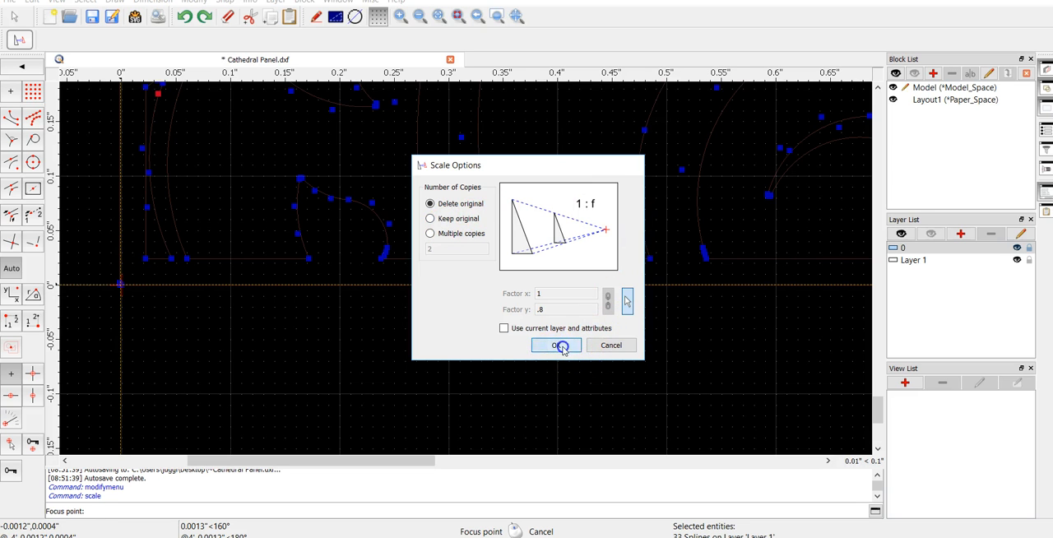
click(552, 346)
Scale the panel from its lower-right corner as reference point to the target point 4'-0",0 and clear the selection
scroll(535, 348, down, 6)
scroll(587, 342, right, 6)
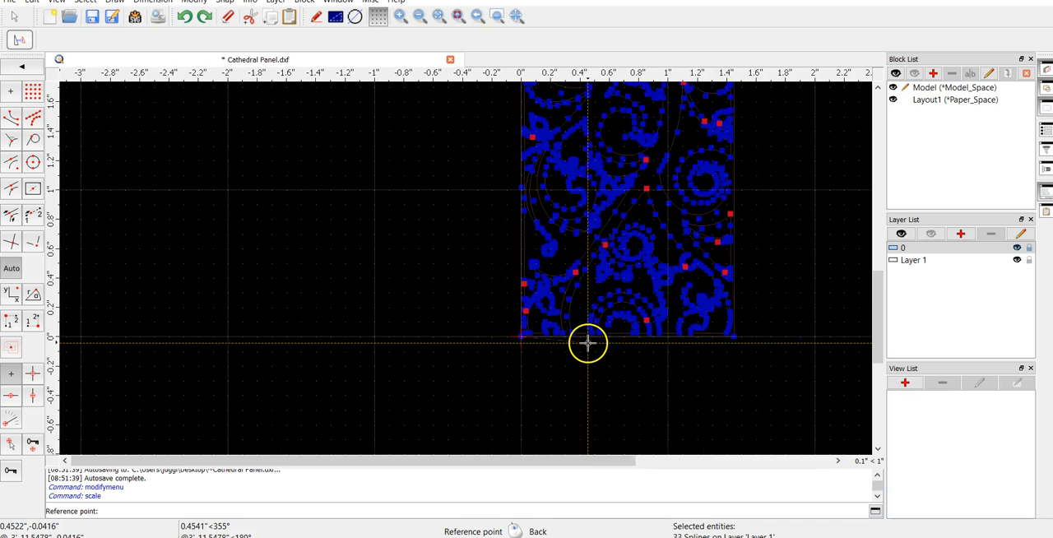
scroll(585, 340, up, 3)
scroll(557, 338, up, 1)
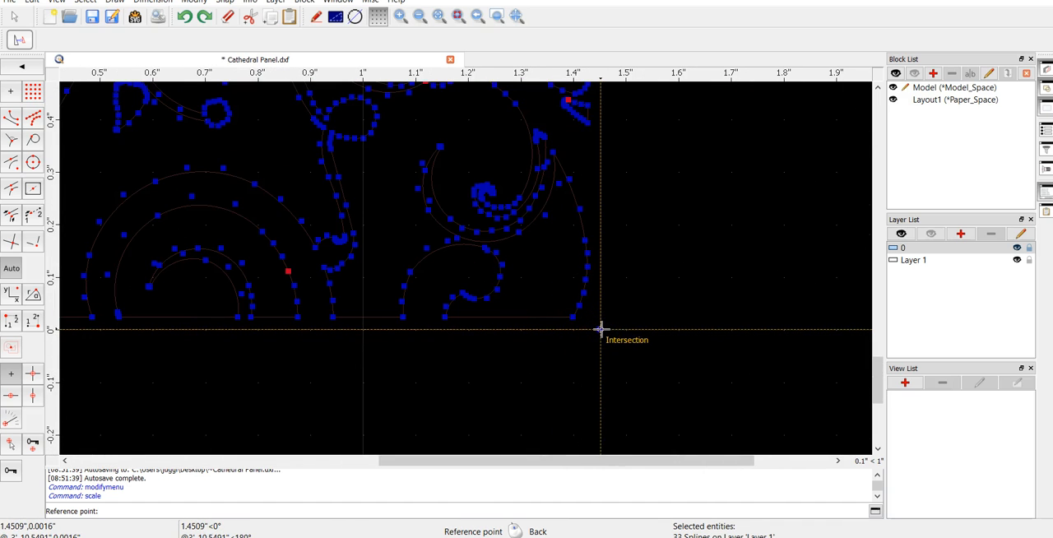
click(600, 328)
scroll(600, 330, down, 12)
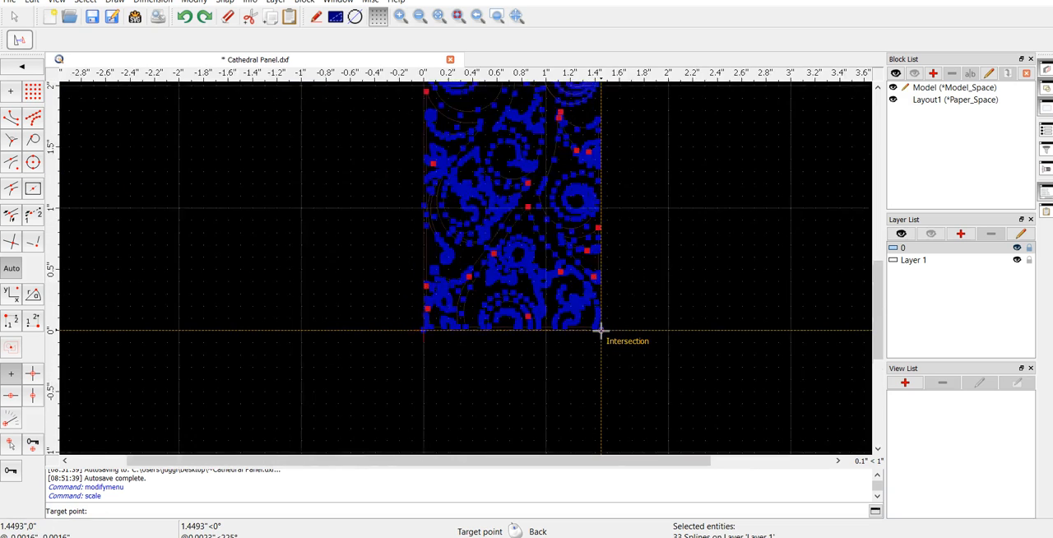
scroll(600, 331, down, 1)
scroll(601, 330, right, 10)
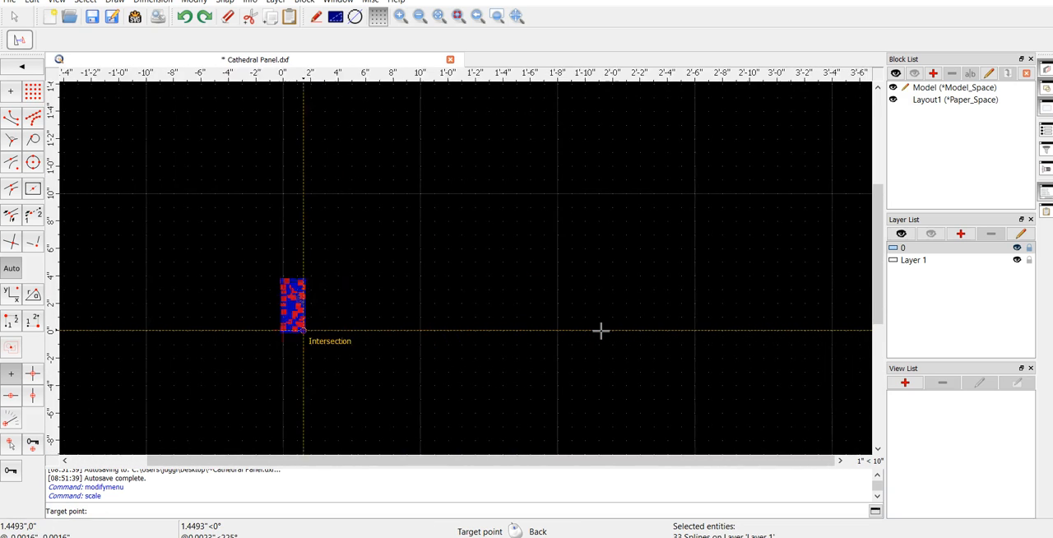
scroll(601, 331, down, 1)
scroll(600, 330, down, 3)
scroll(600, 330, down, 1)
scroll(601, 330, right, 8)
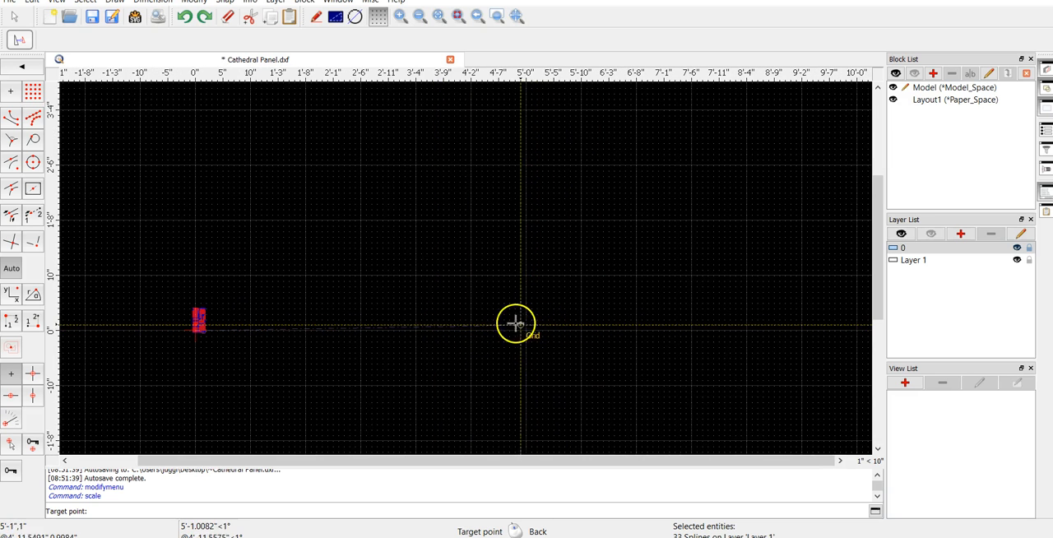
scroll(460, 323, up, 3)
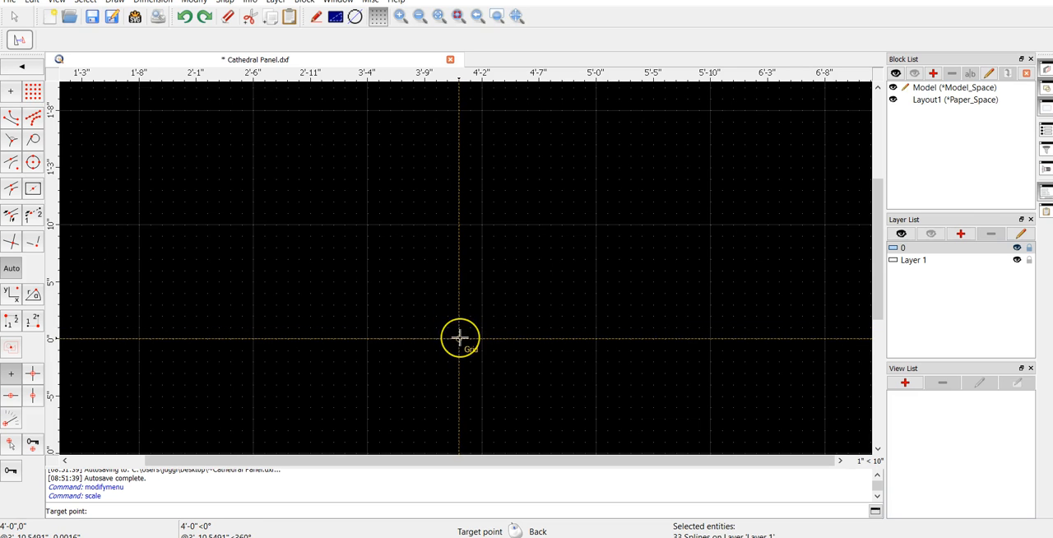
click(459, 338)
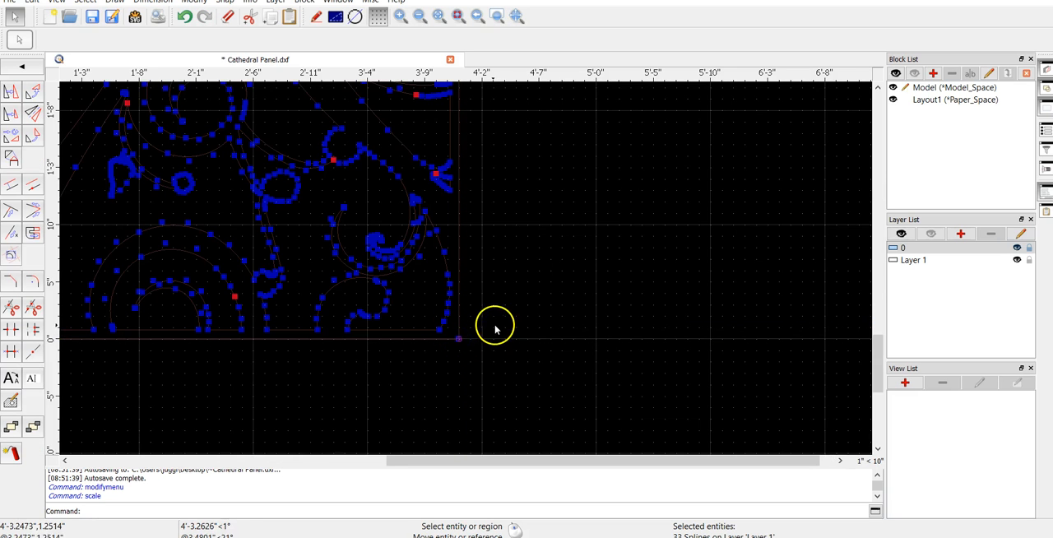
key(Escape)
Examine the scaled panel's overall size and the position of its right edge against the rulers
scroll(468, 338, down, 6)
scroll(456, 252, up, 2)
scroll(456, 252, down, 2)
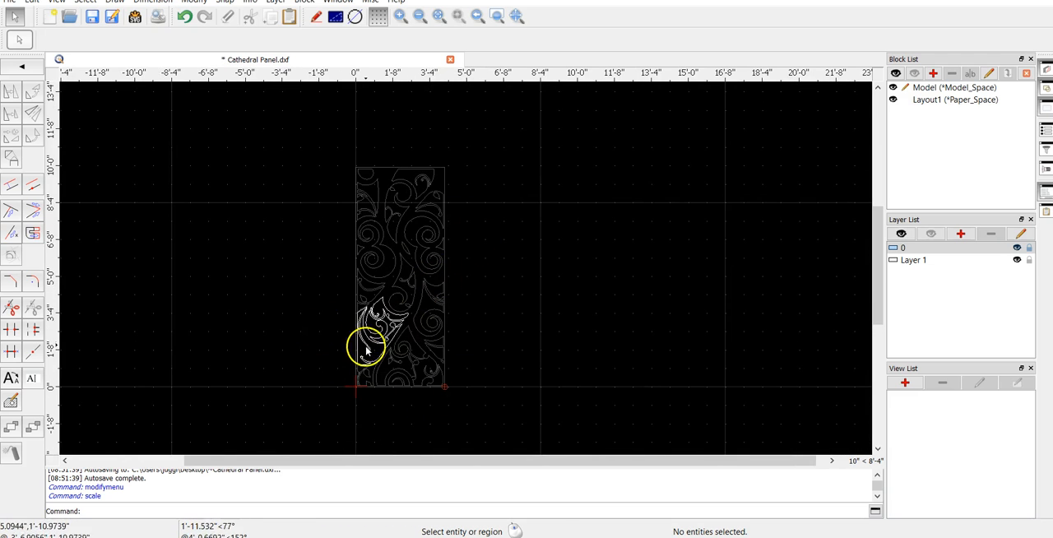
scroll(366, 349, up, 3)
scroll(484, 378, up, 3)
scroll(489, 381, up, 2)
scroll(489, 379, down, 3)
scroll(871, 321, up, 2)
scroll(567, 117, up, 3)
scroll(500, 125, up, 3)
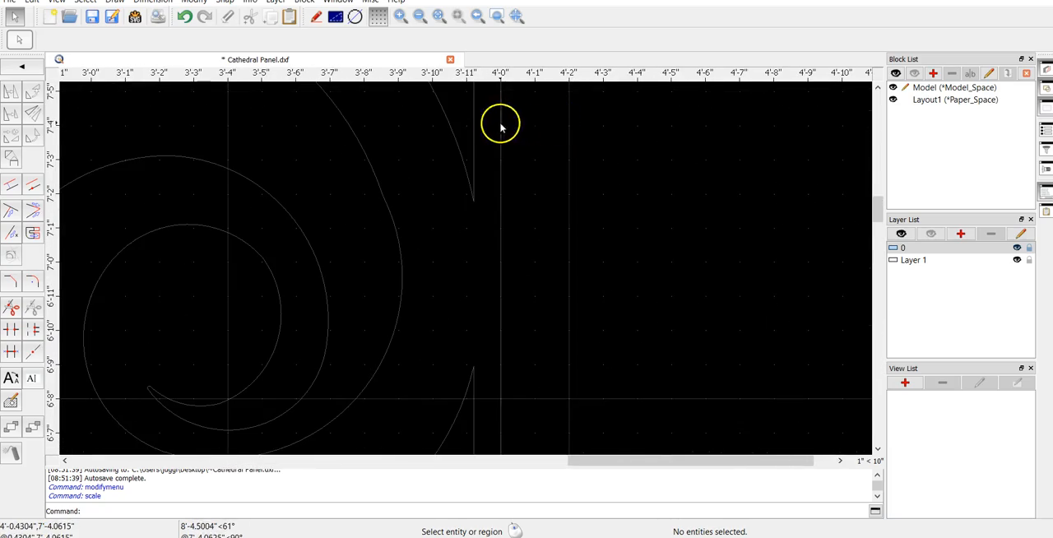
scroll(512, 185, down, 4)
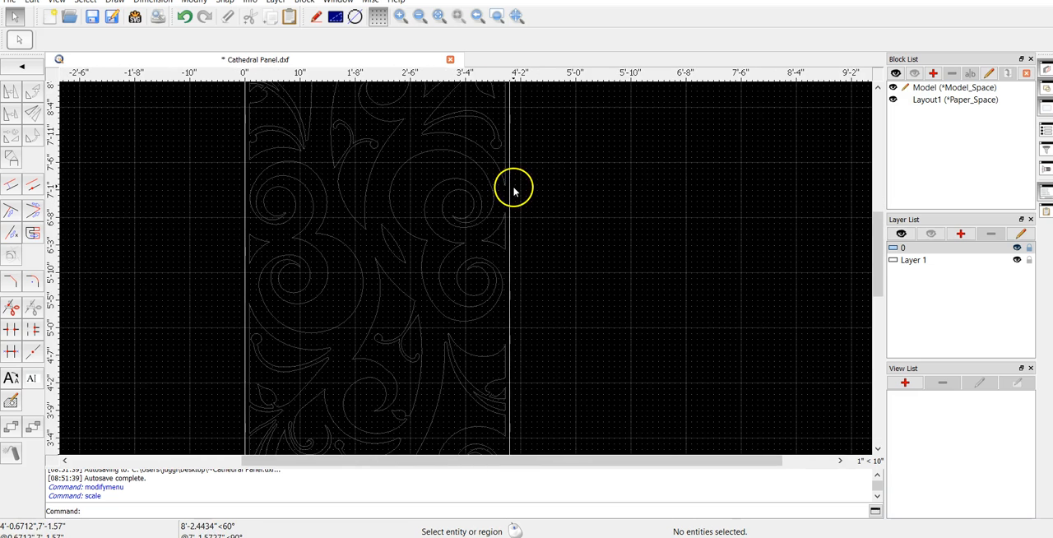
scroll(527, 205, down, 3)
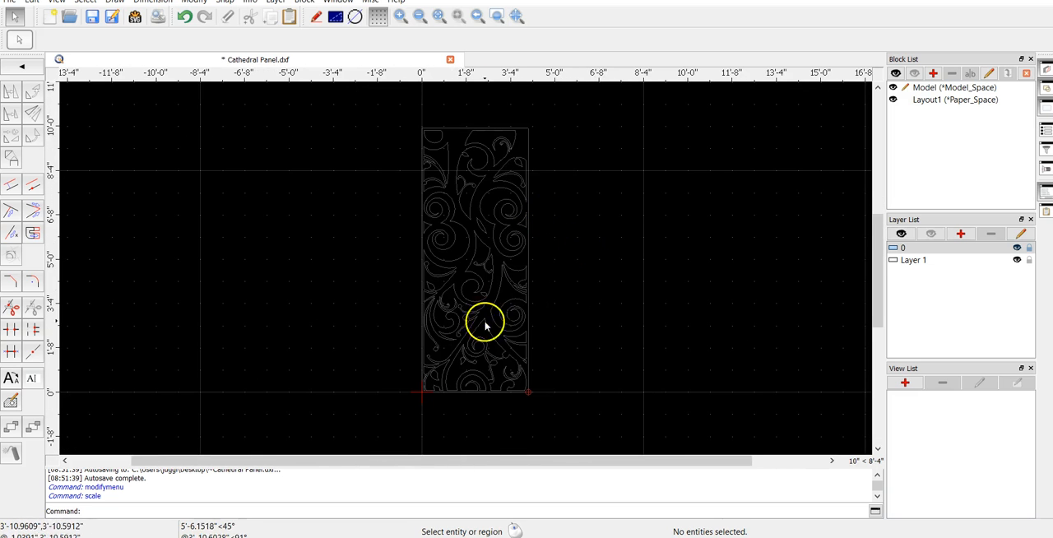
Clear the selection and save the scaled panel drawing under its existing file name
drag(389, 406, 673, 98)
click(651, 306)
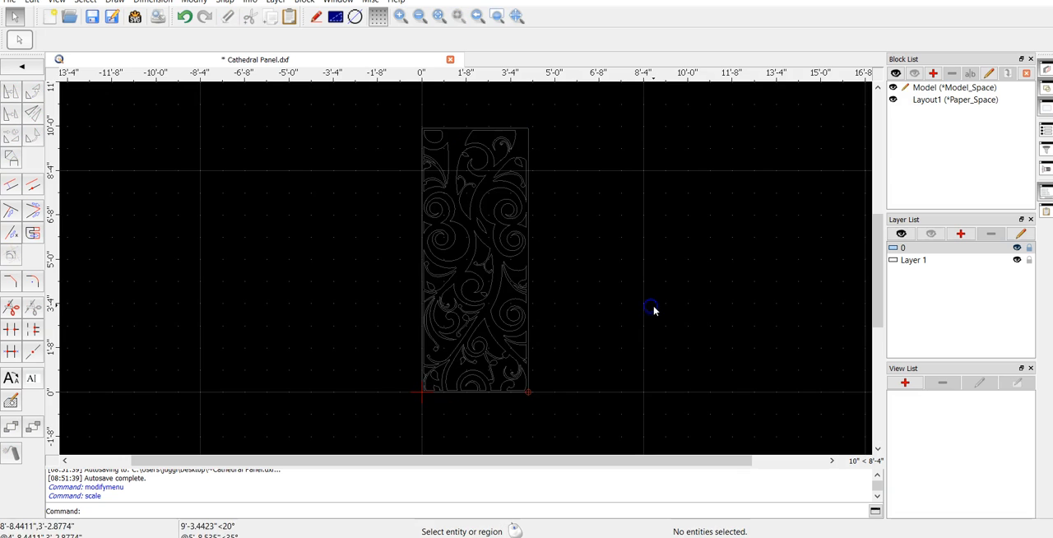
click(12, 8)
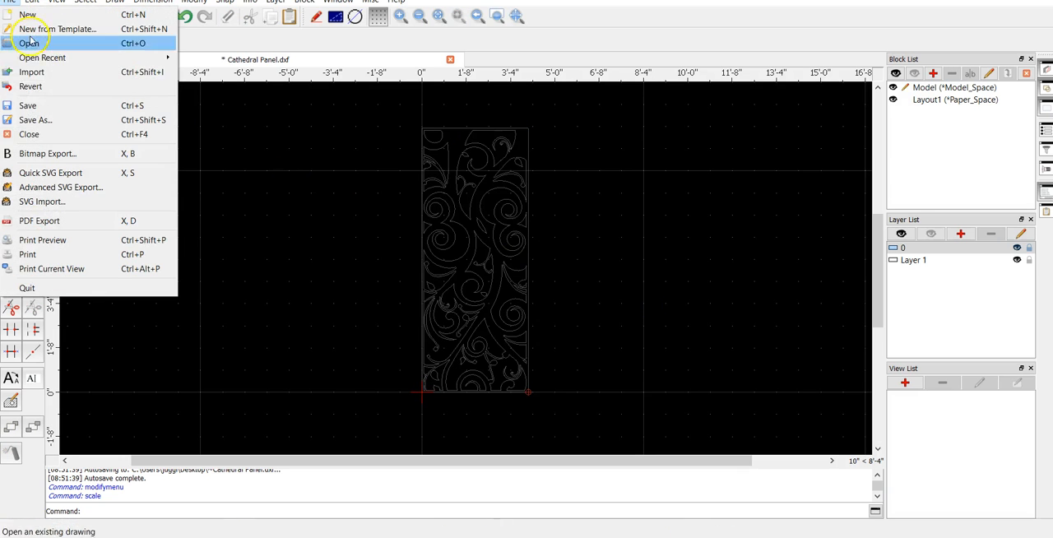
click(48, 104)
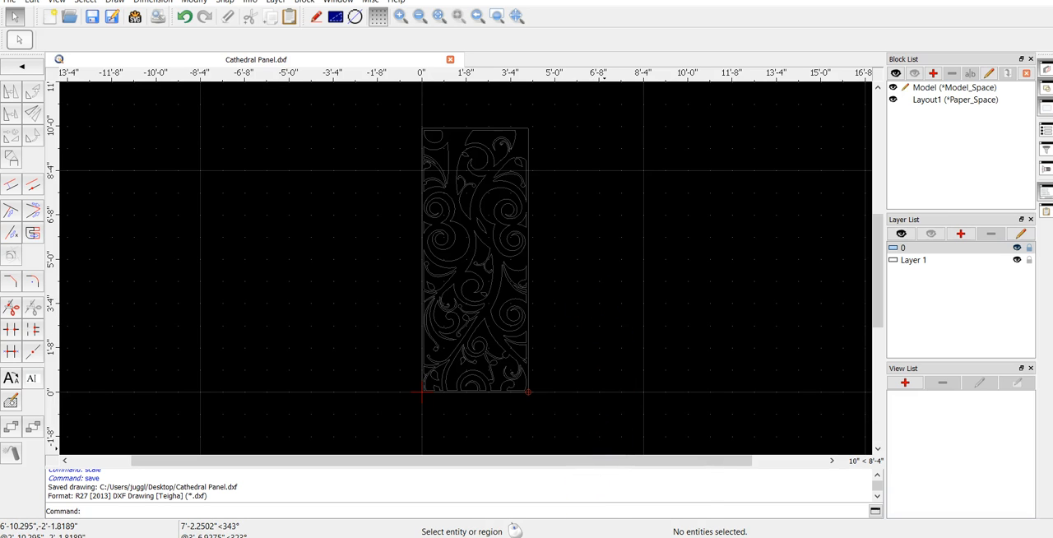
Switch to SheetCam and start a new job in place of the open Cathedral Panel job
mouse_move(628, 537)
click(615, 505)
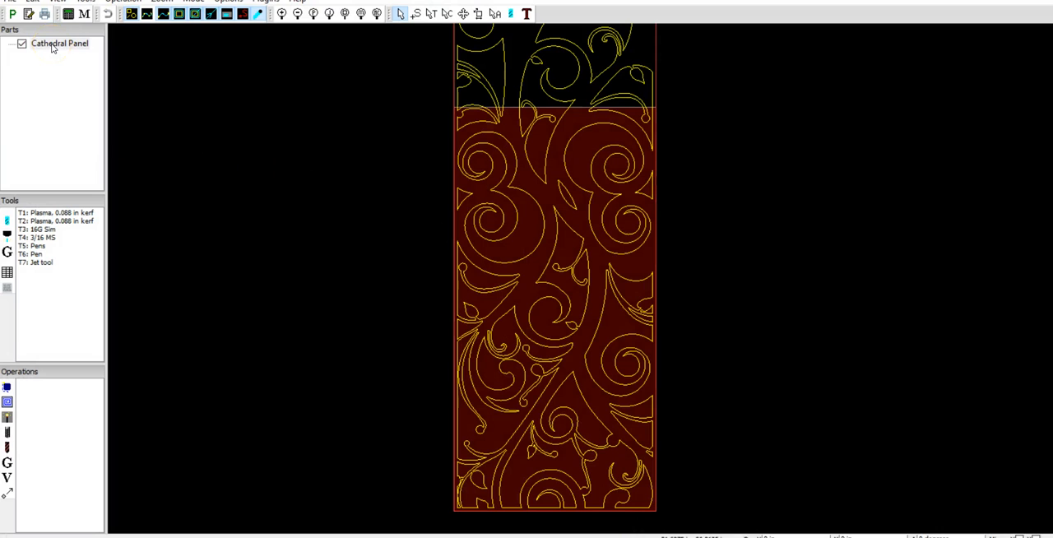
click(10, 2)
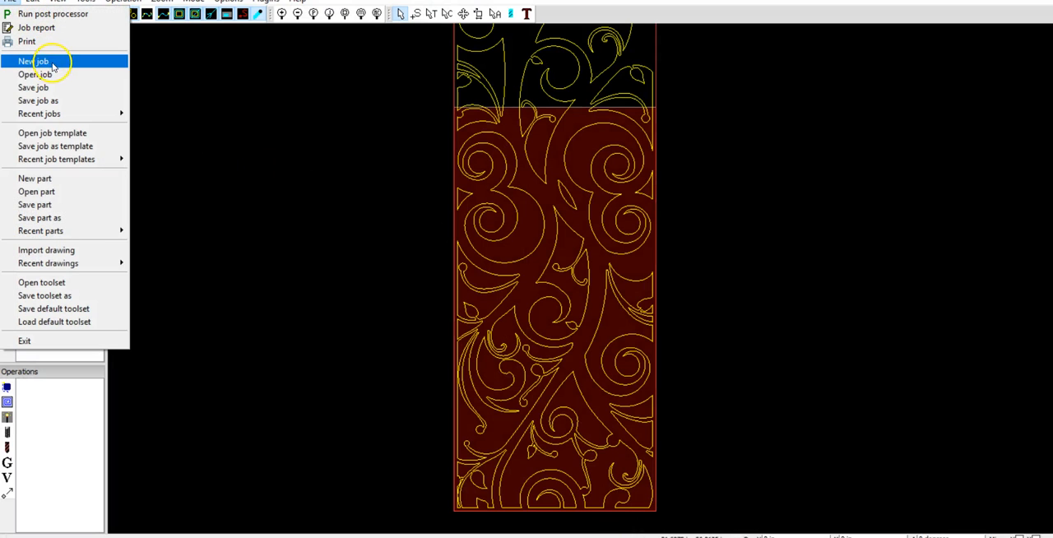
click(54, 60)
click(555, 317)
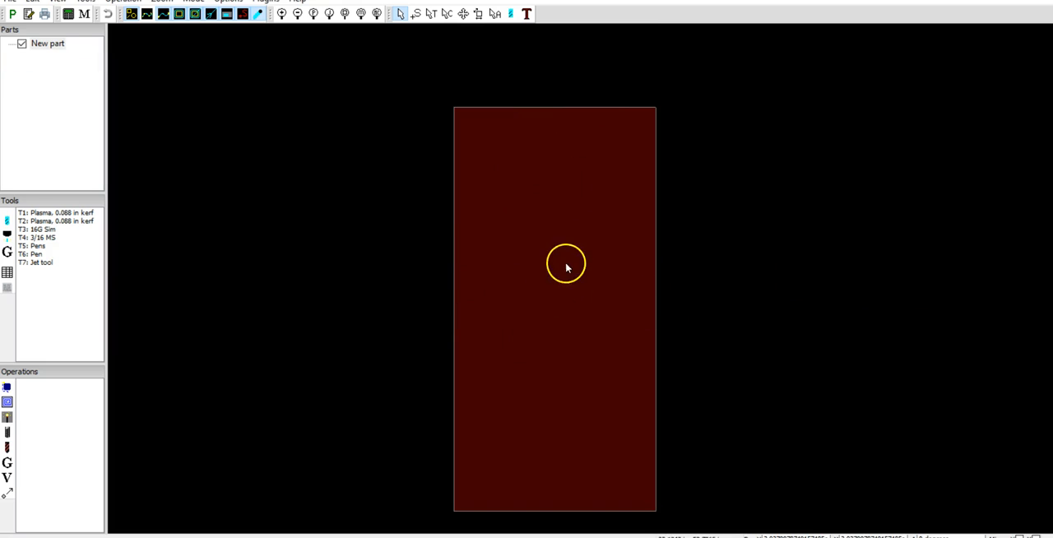
Import the Cathedral Panel DXF from the Desktop with inch scaling, lower-left positioning and points used for drilling
click(8, 4)
click(68, 173)
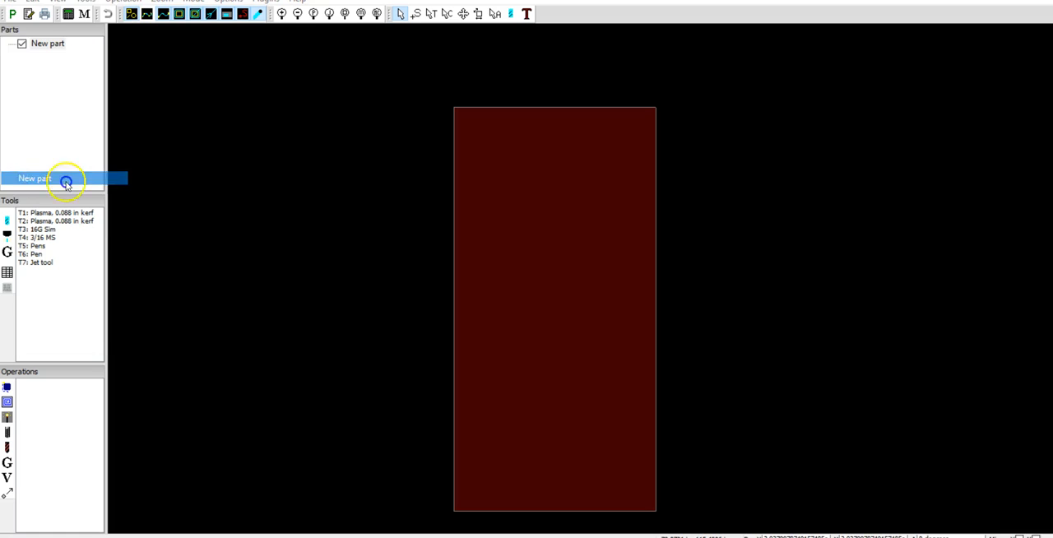
click(504, 277)
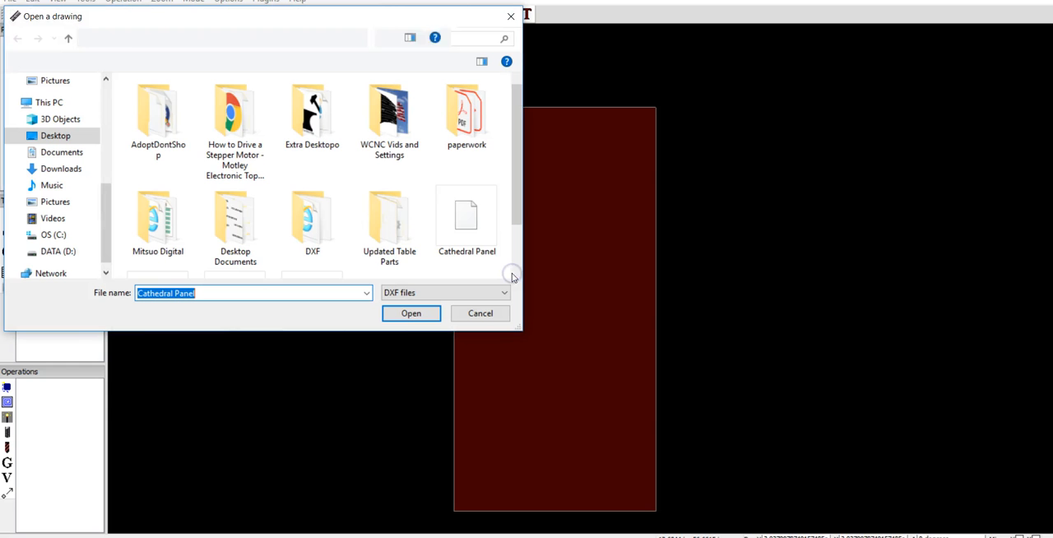
scroll(473, 238, down, 1)
click(473, 161)
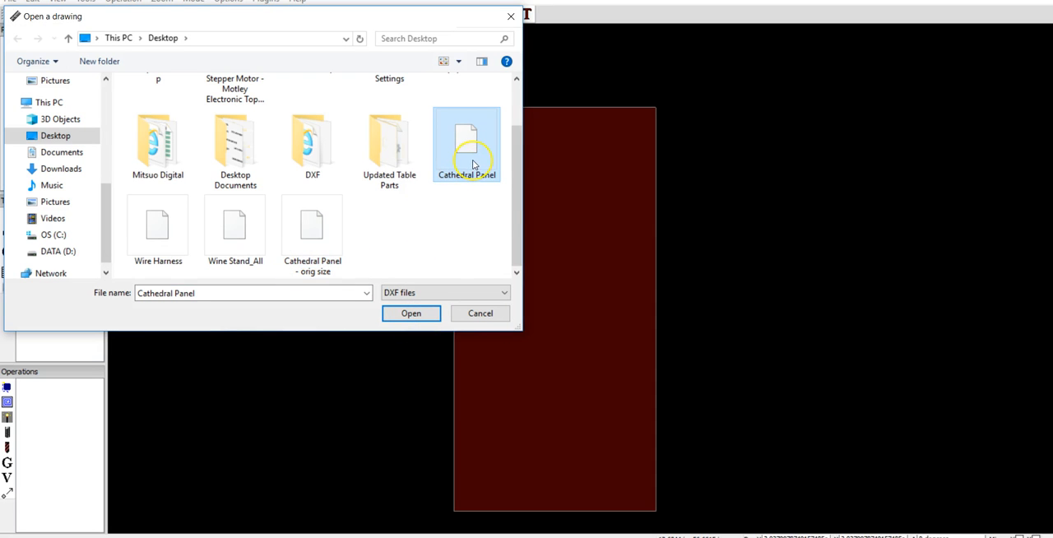
click(415, 313)
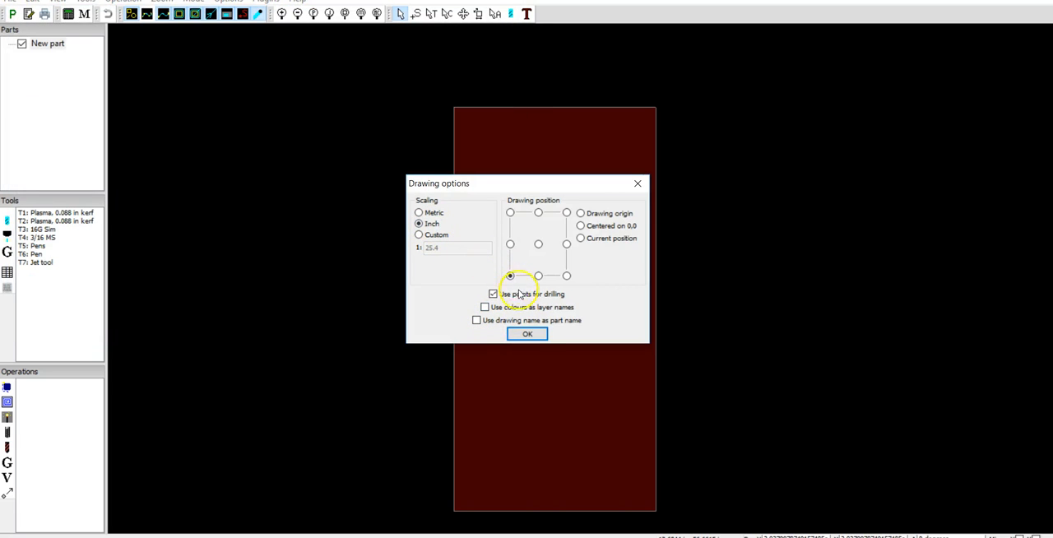
click(527, 335)
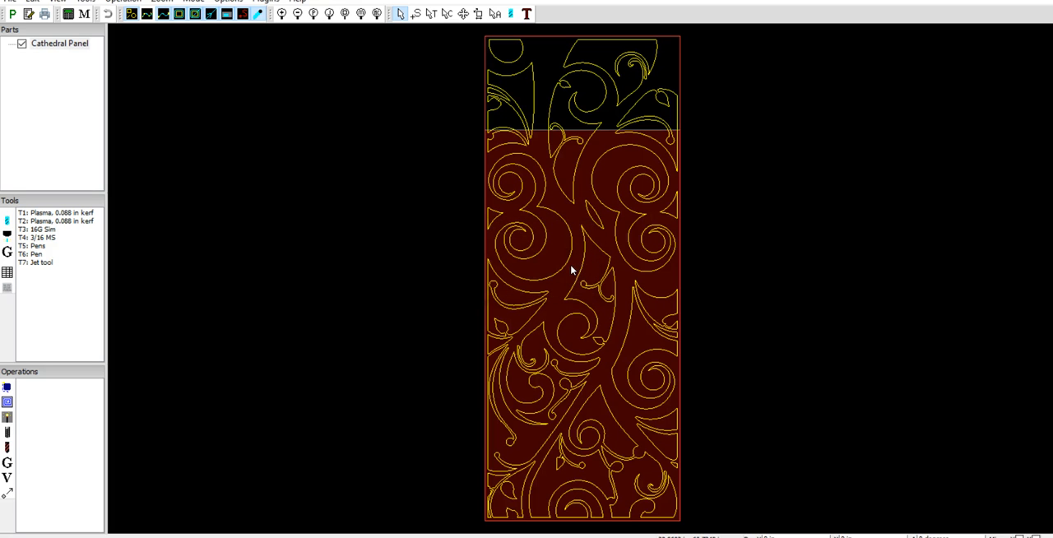
Examine how the imported panel fits the material sheet along its side edges, upper end and lower end
scroll(625, 249, up, 5)
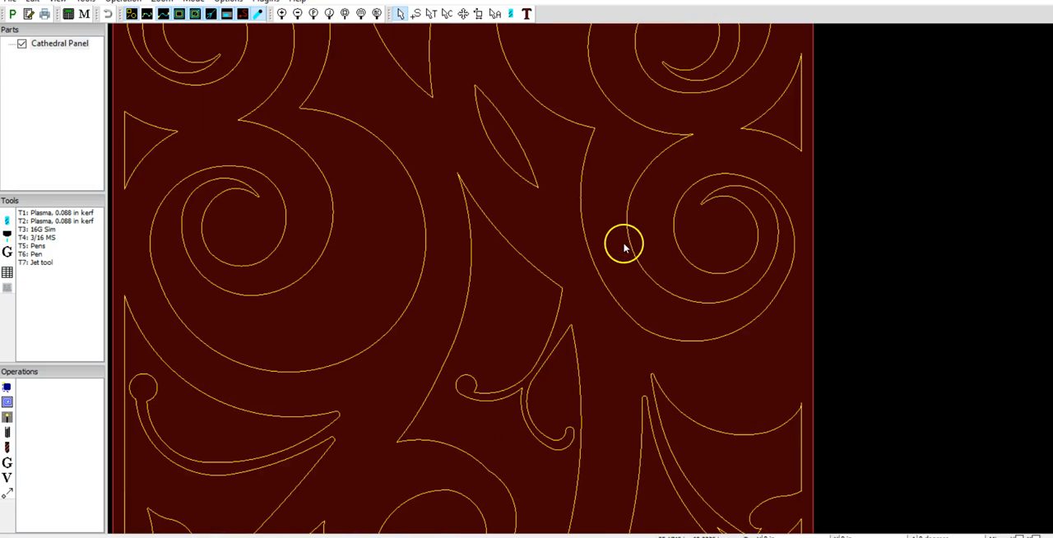
scroll(735, 317, up, 1)
scroll(759, 320, down, 10)
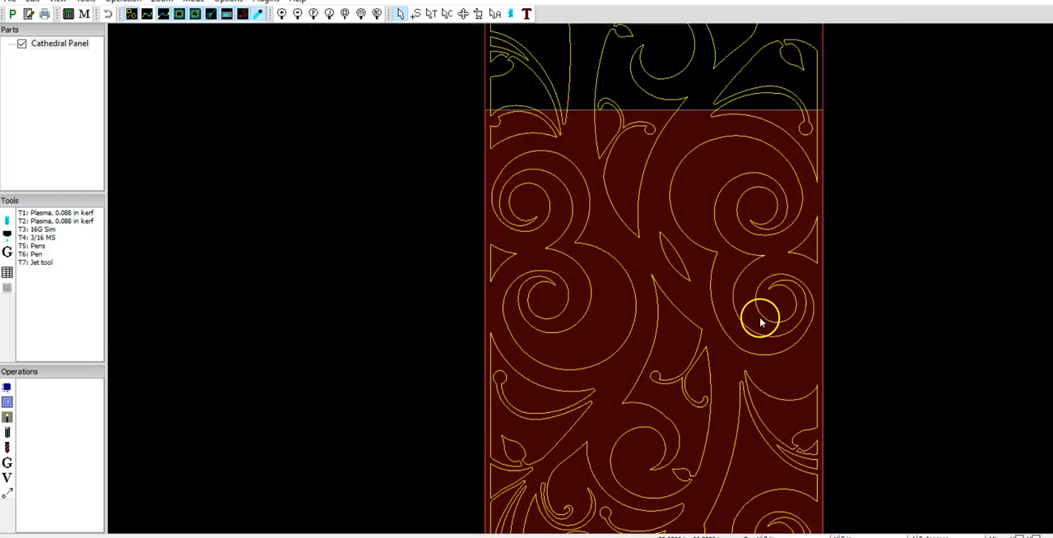
scroll(700, 350, down, 1)
right_drag(666, 426, 519, 494)
scroll(604, 395, up, 5)
scroll(604, 395, down, 7)
right_drag(569, 402, 545, 239)
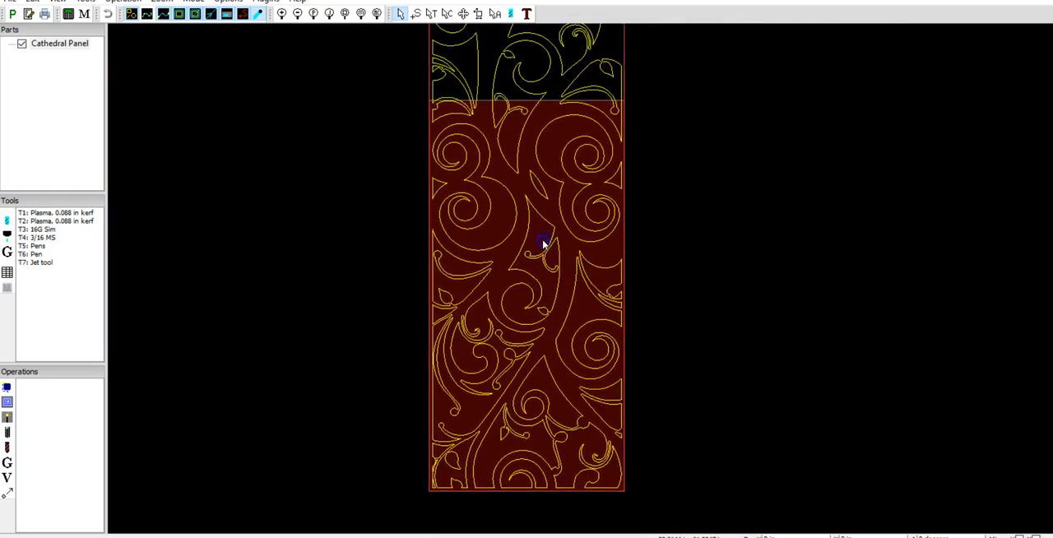
scroll(545, 239, down, 1)
Check the material's X and Y size in the job options and close them without changing anything
click(230, 1)
click(250, 14)
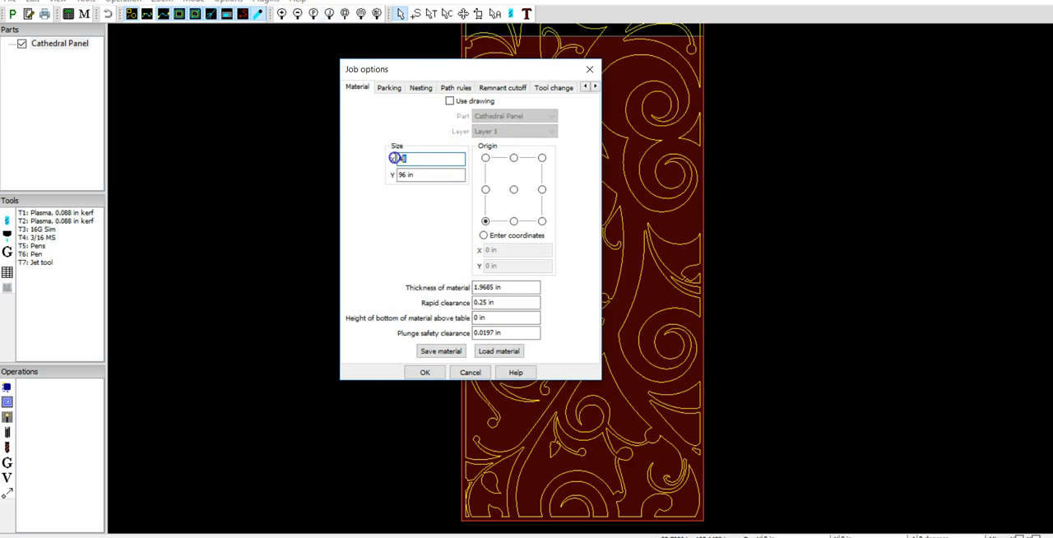
key(Tab)
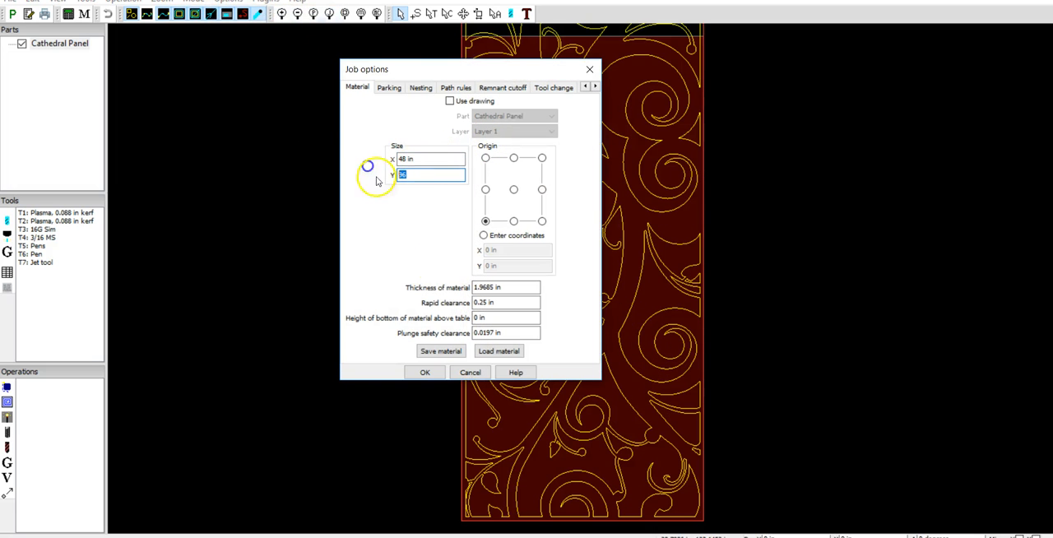
click(438, 373)
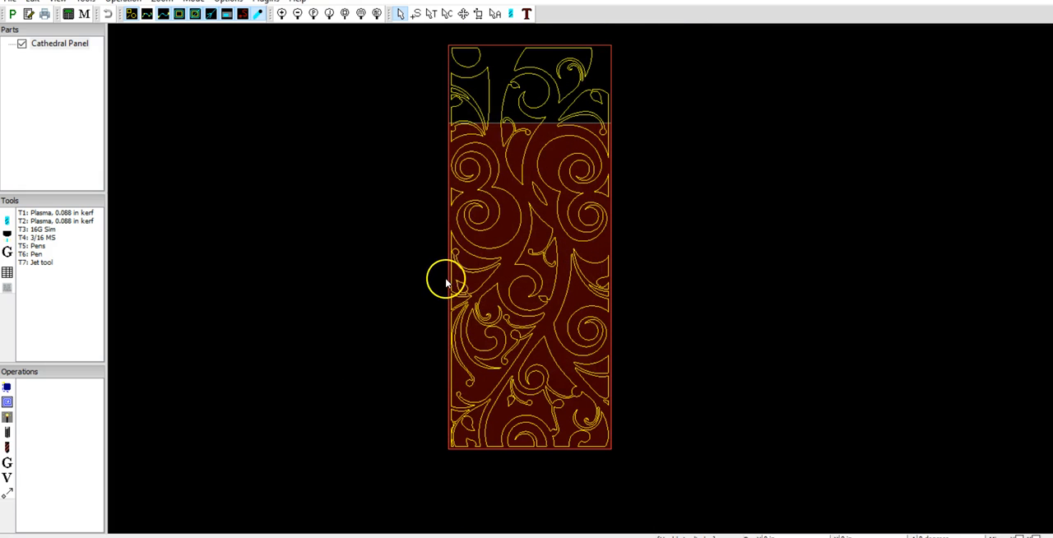
Compare the panel's outline with the sheet boundary, looking closely at the side edges and the upper end
scroll(590, 294, up, 3)
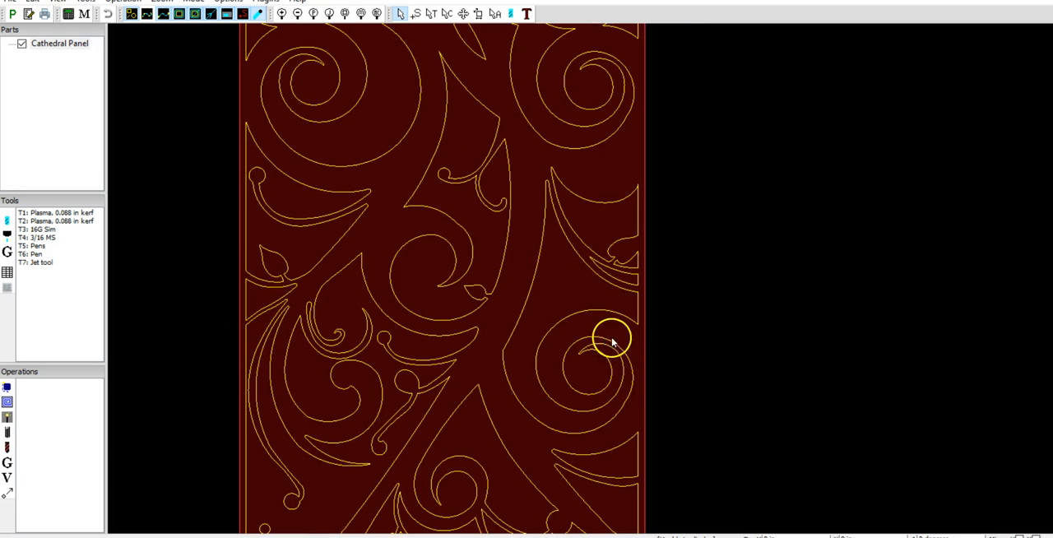
scroll(625, 338, up, 1)
scroll(625, 340, down, 2)
scroll(623, 337, down, 5)
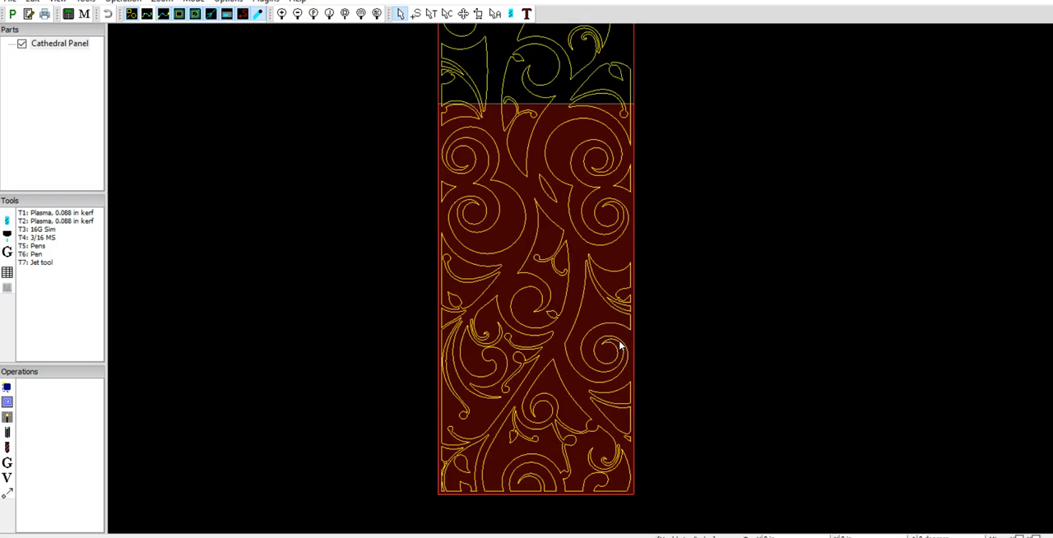
drag(623, 254, 555, 219)
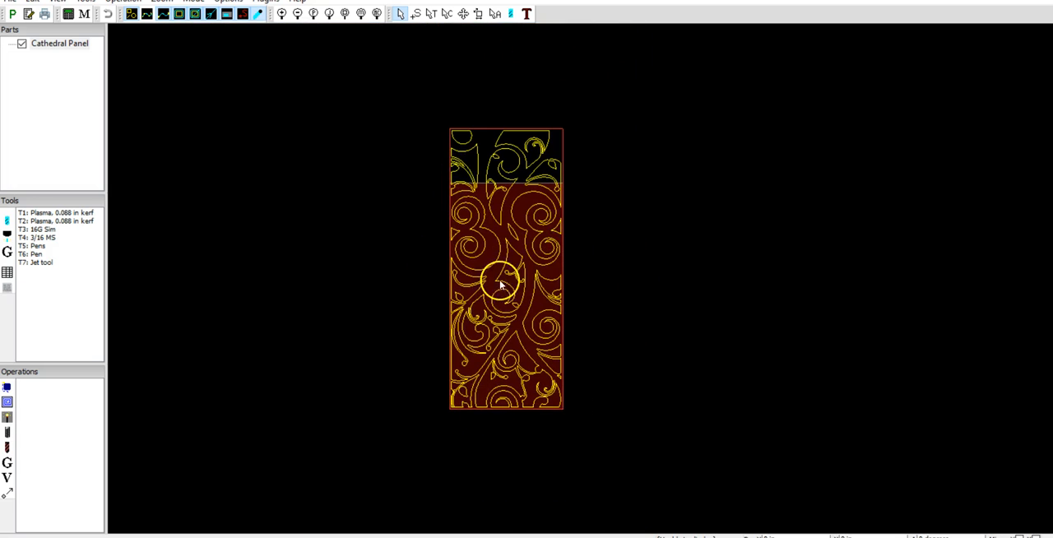
scroll(518, 157, up, 3)
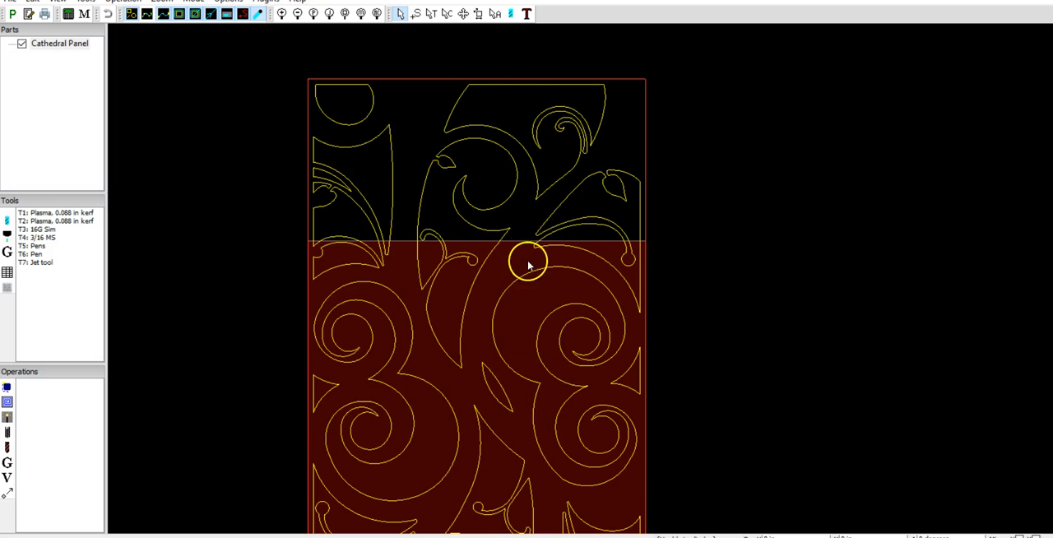
scroll(529, 270, down, 3)
scroll(519, 248, down, 1)
scroll(537, 273, up, 1)
middle_drag(552, 249, 521, 296)
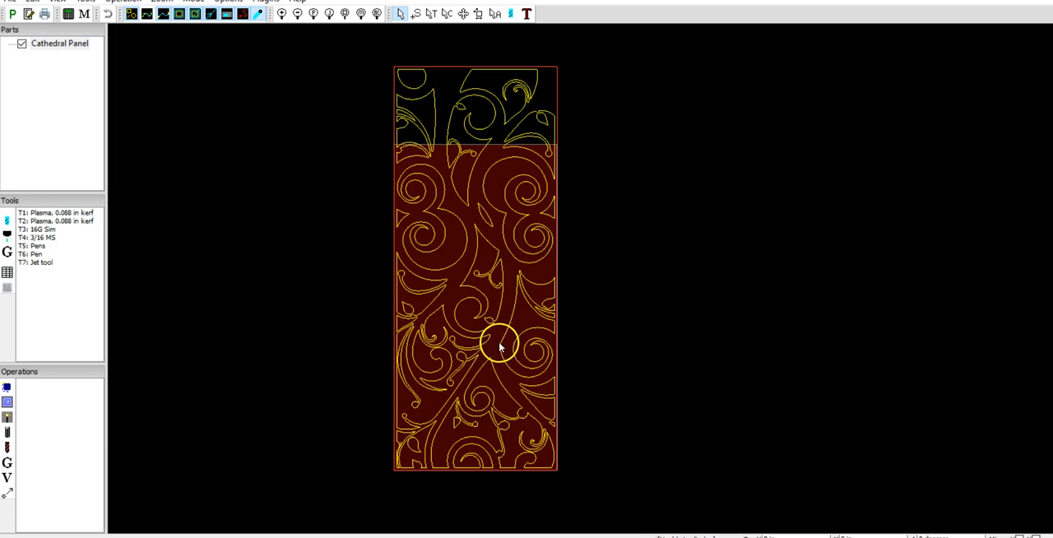
scroll(532, 308, up, 2)
scroll(525, 309, down, 2)
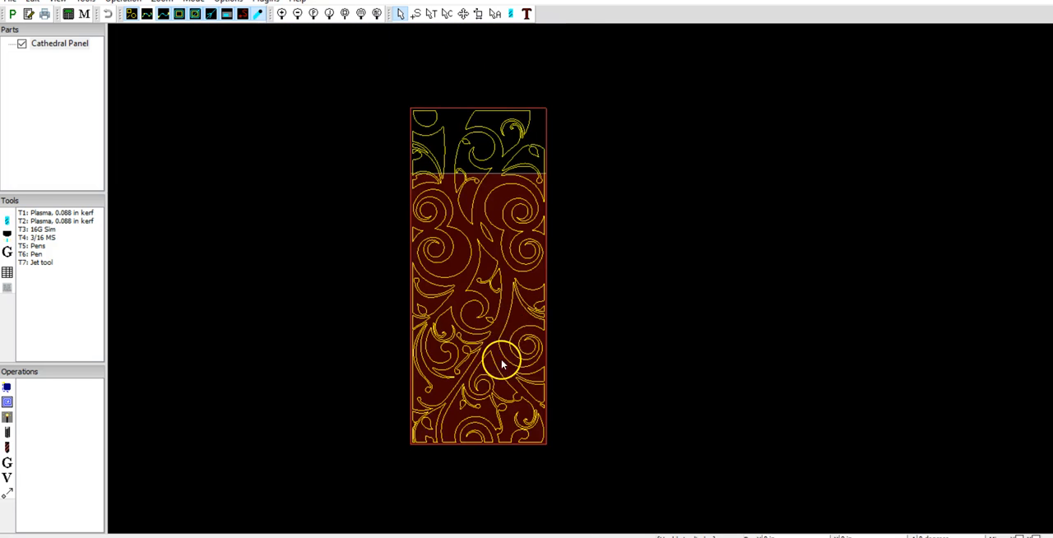
scroll(489, 342, up, 4)
scroll(489, 343, down, 3)
mouse_move(482, 363)
mouse_down()
mouse_move(487, 334)
mouse_move(470, 366)
mouse_up()
scroll(501, 367, down, 1)
scroll(497, 372, up, 1)
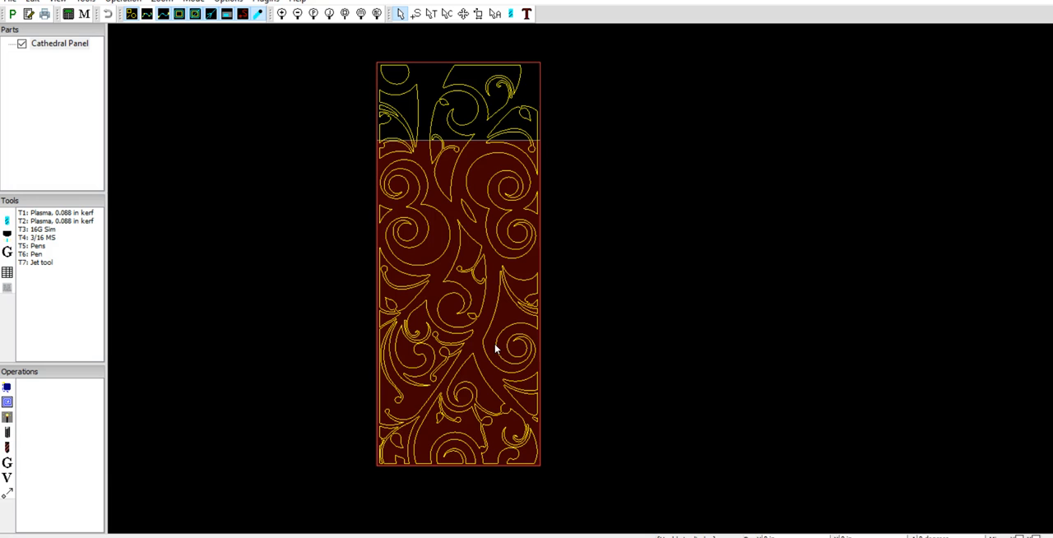
Review the application options for display, units, information dialogs and toolbars, and close them without changes
click(229, 3)
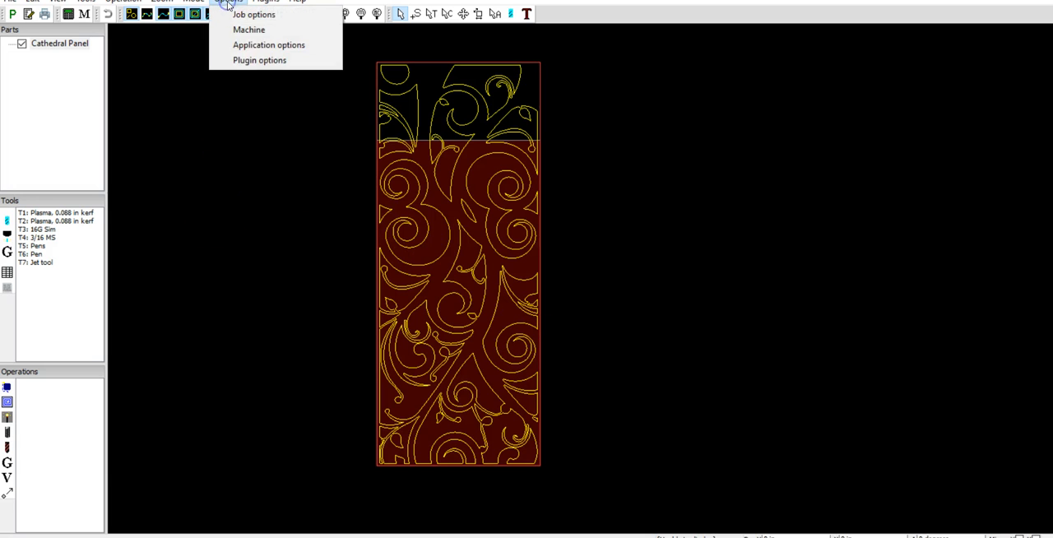
click(265, 44)
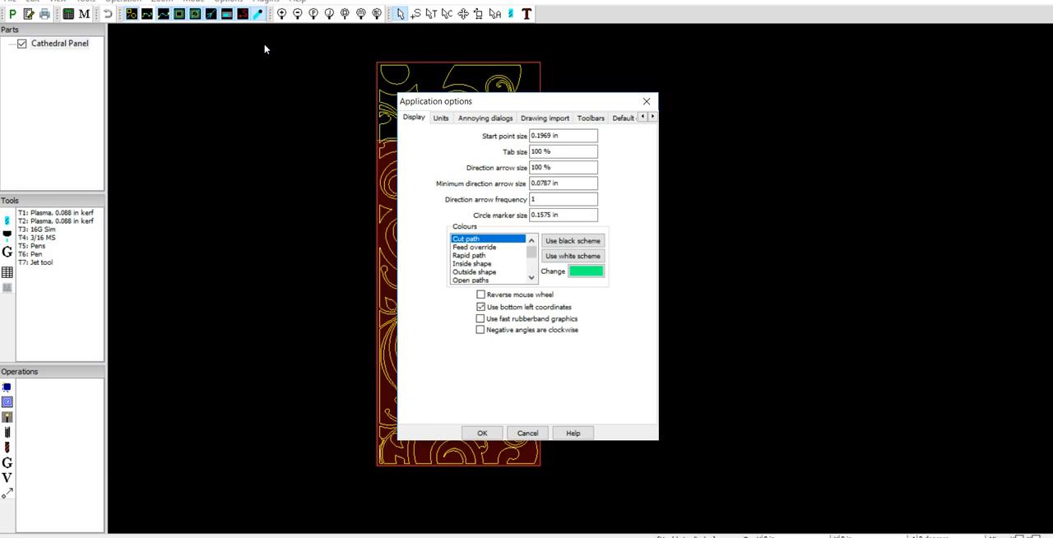
click(444, 118)
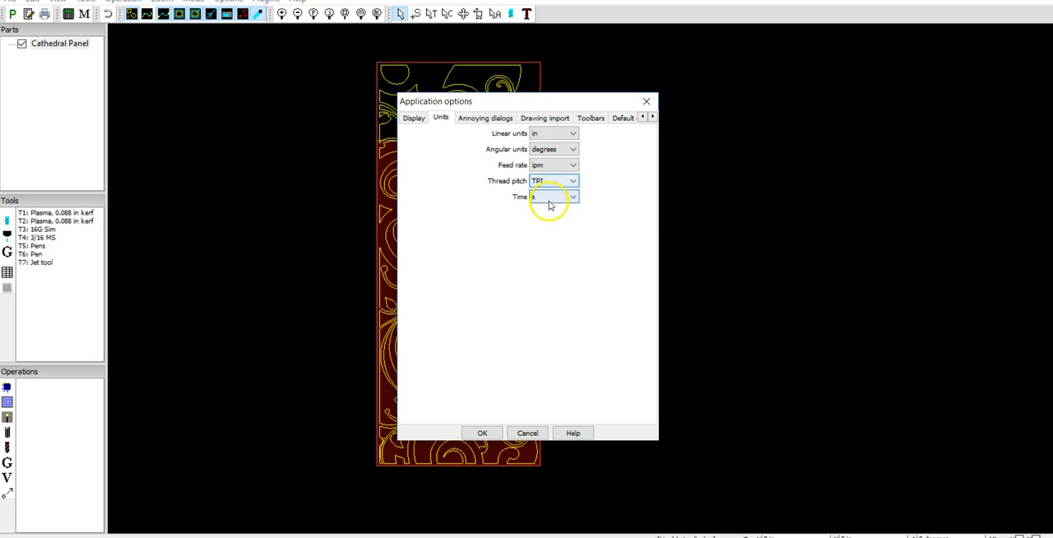
click(471, 117)
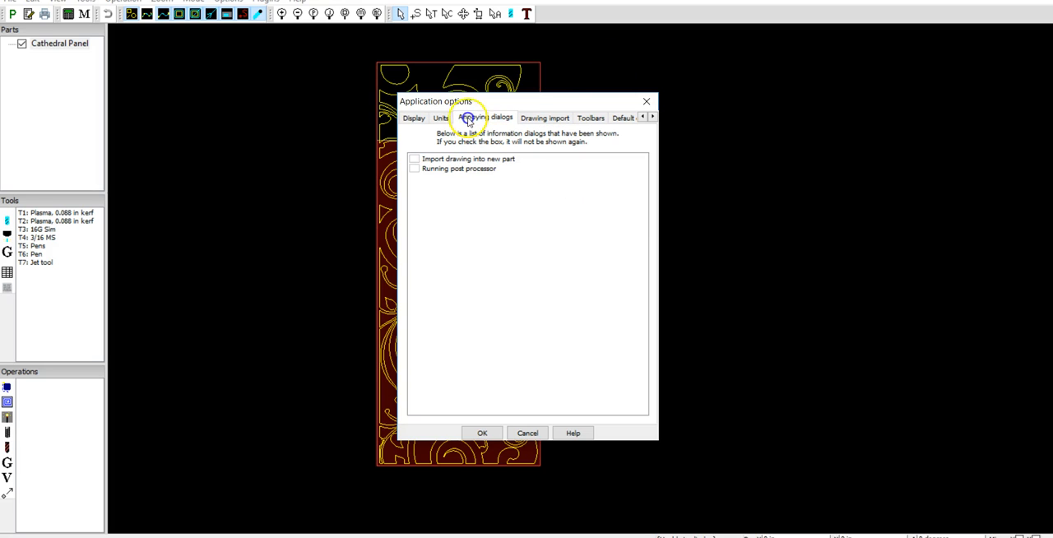
click(438, 117)
click(414, 119)
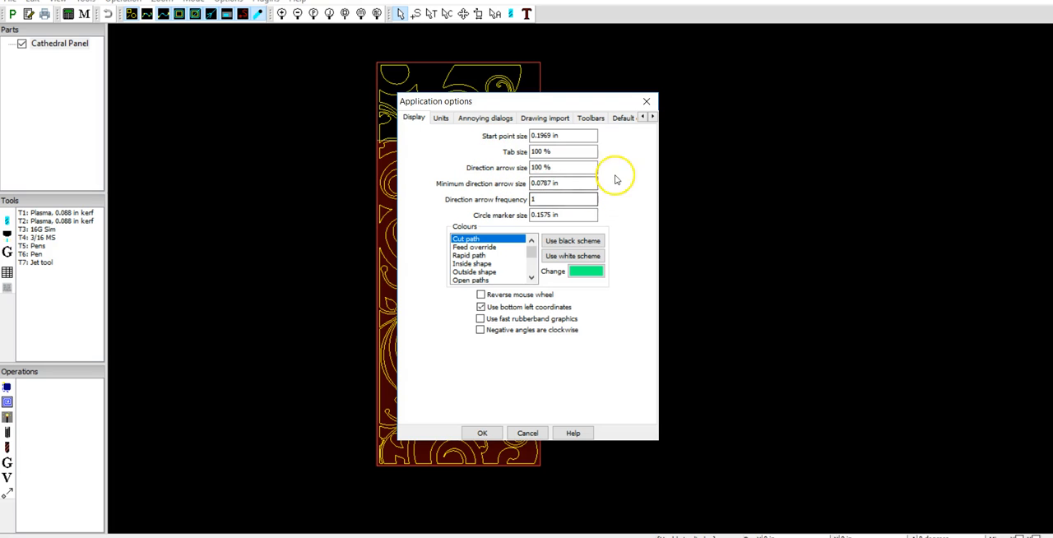
click(440, 118)
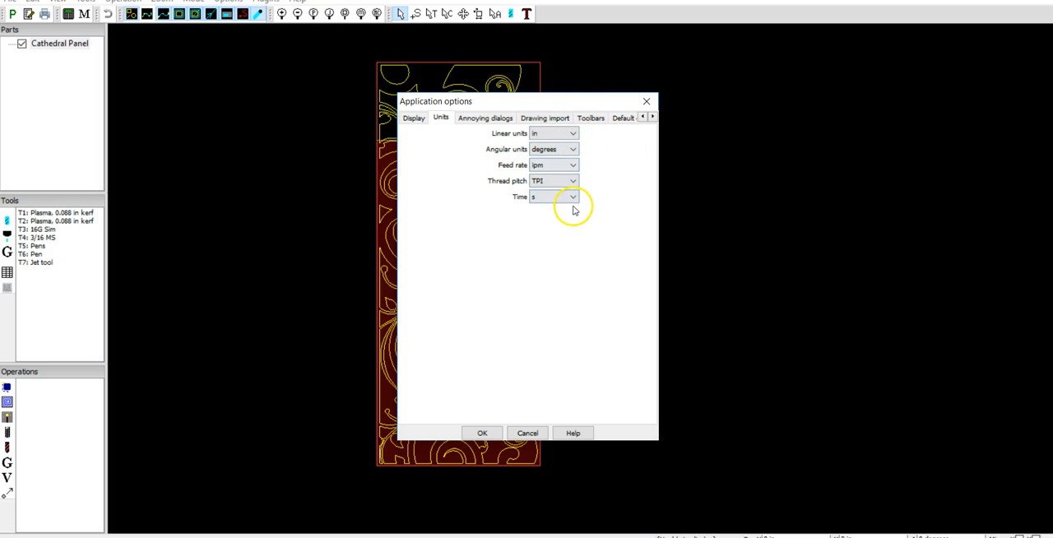
click(622, 118)
click(536, 117)
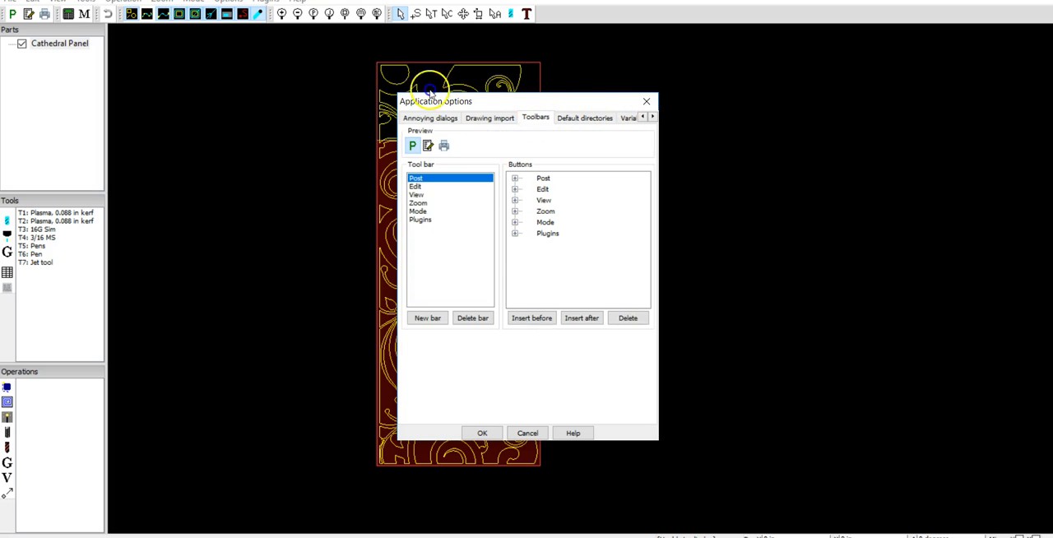
click(489, 118)
click(428, 118)
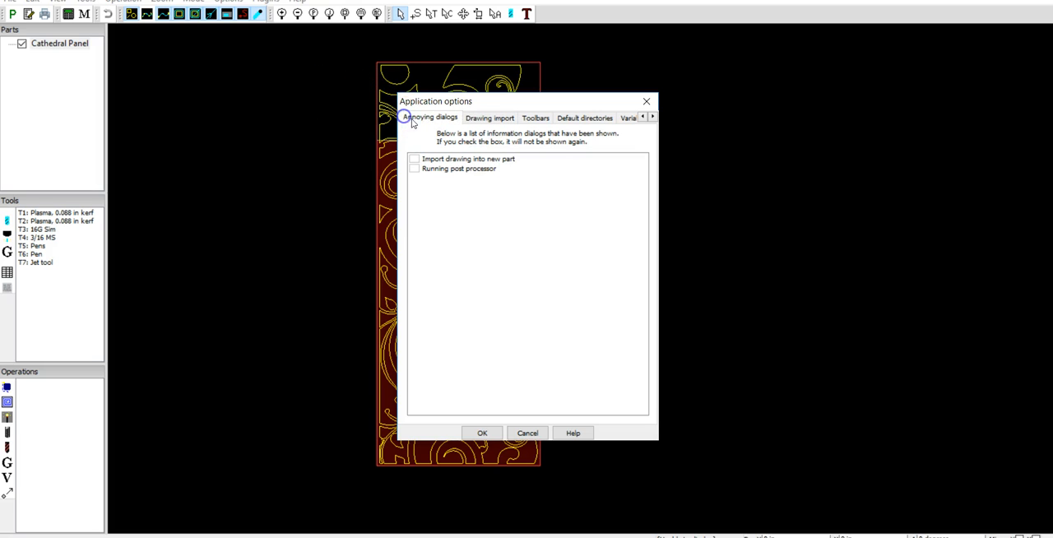
key(Escape)
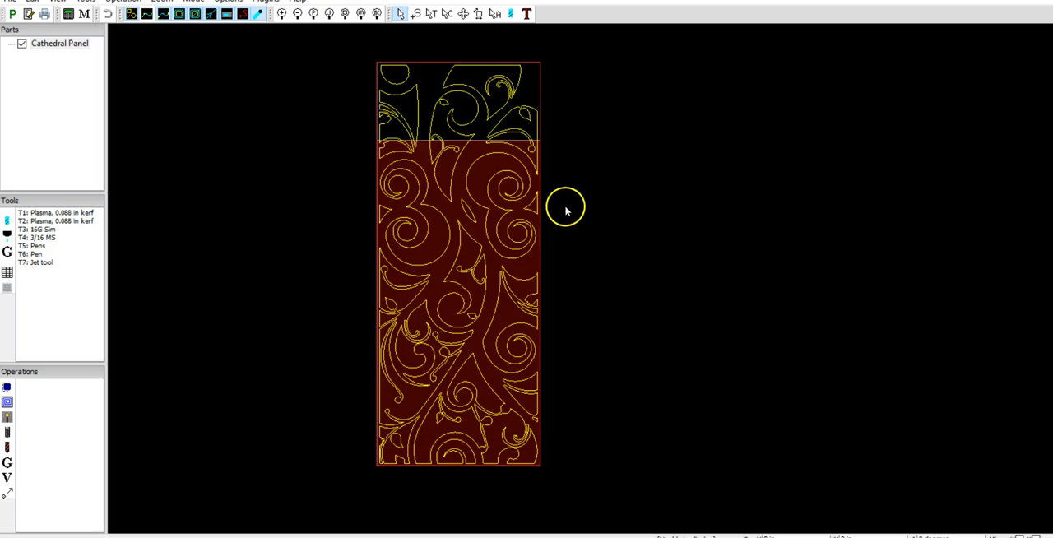
scroll(371, 216, up, 1)
scroll(367, 218, down, 1)
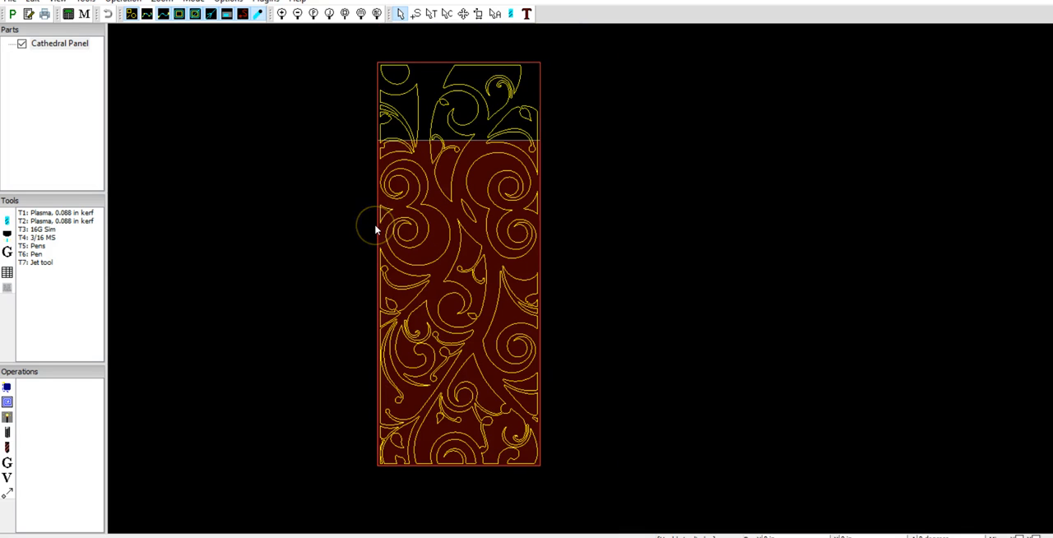